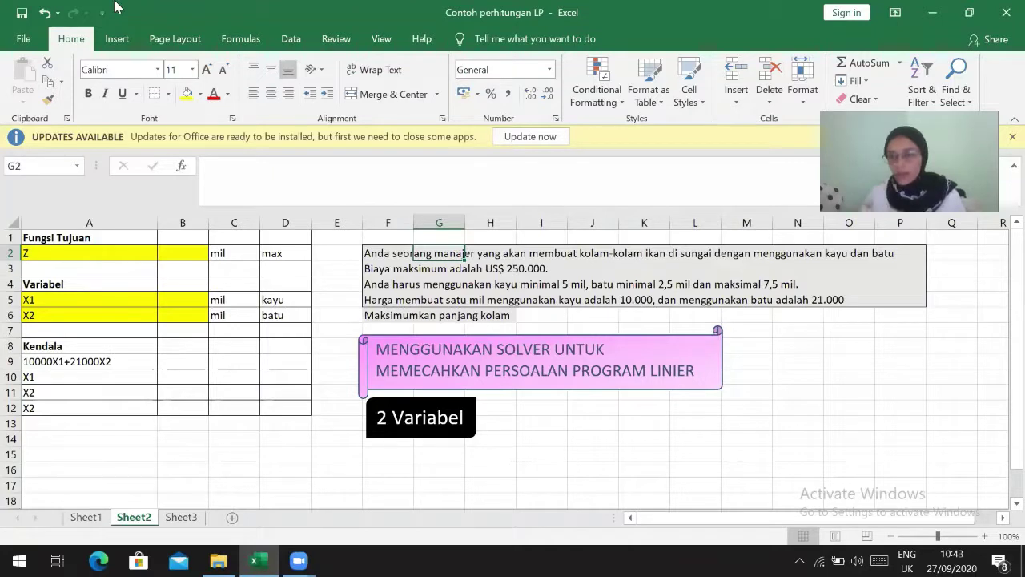
Check in the Excel add-in options whether the Solver Add-in and Analysis ToolPak are active
{"action": "left_click", "coordinate": [255, 44]}
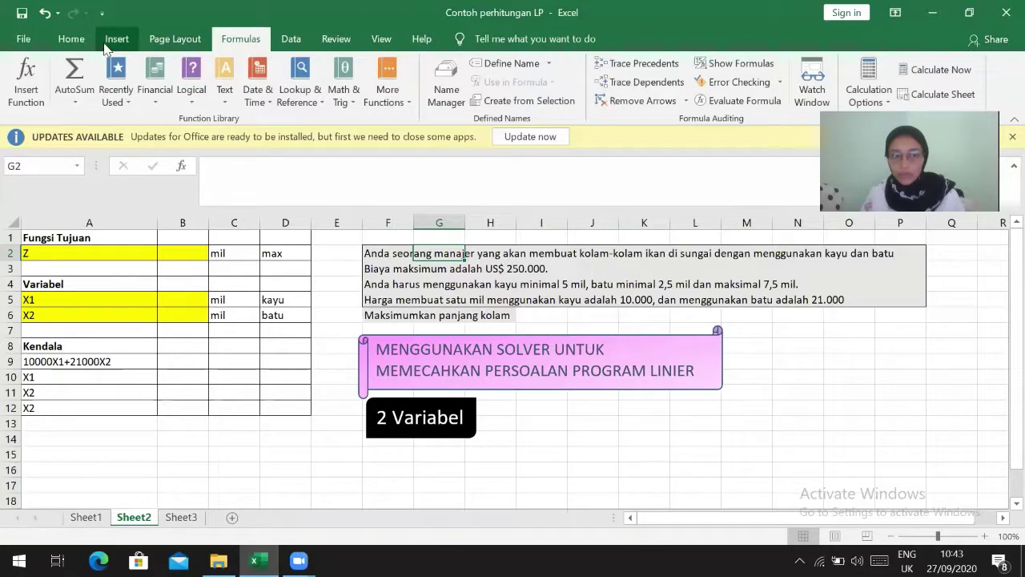
{"action": "left_click", "coordinate": [289, 40]}
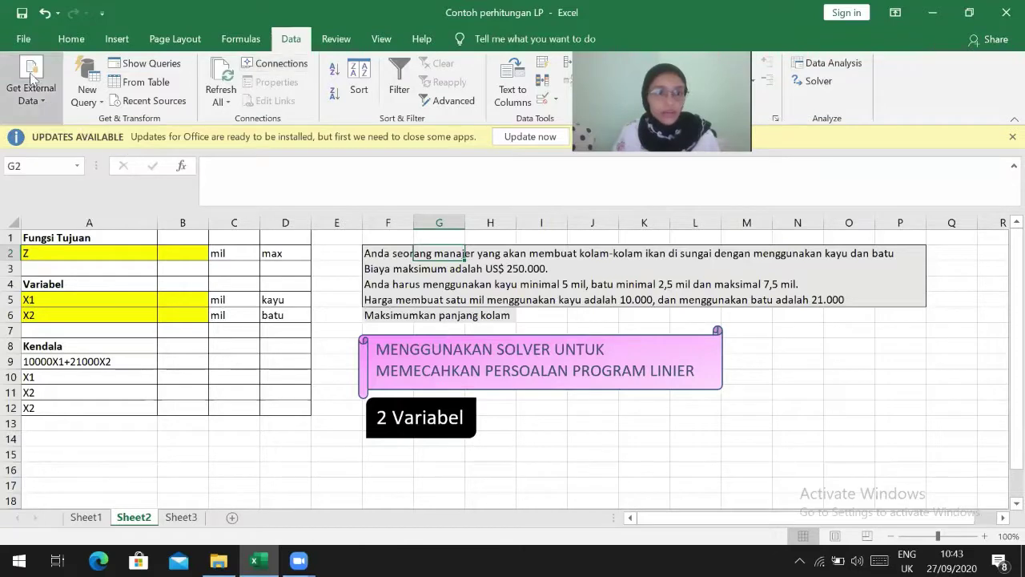
{"action": "left_click", "coordinate": [25, 40]}
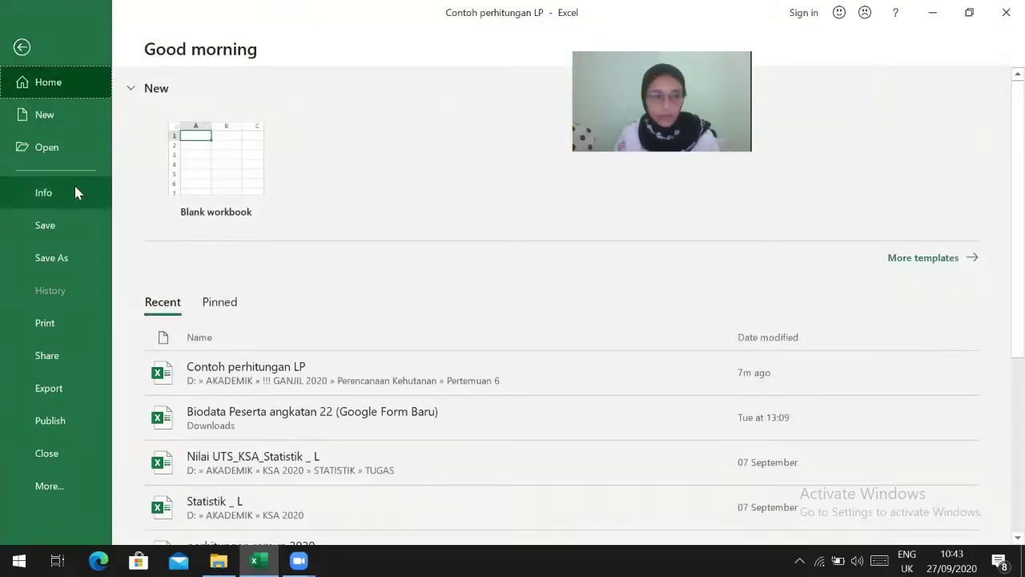
{"action": "left_click", "coordinate": [47, 484]}
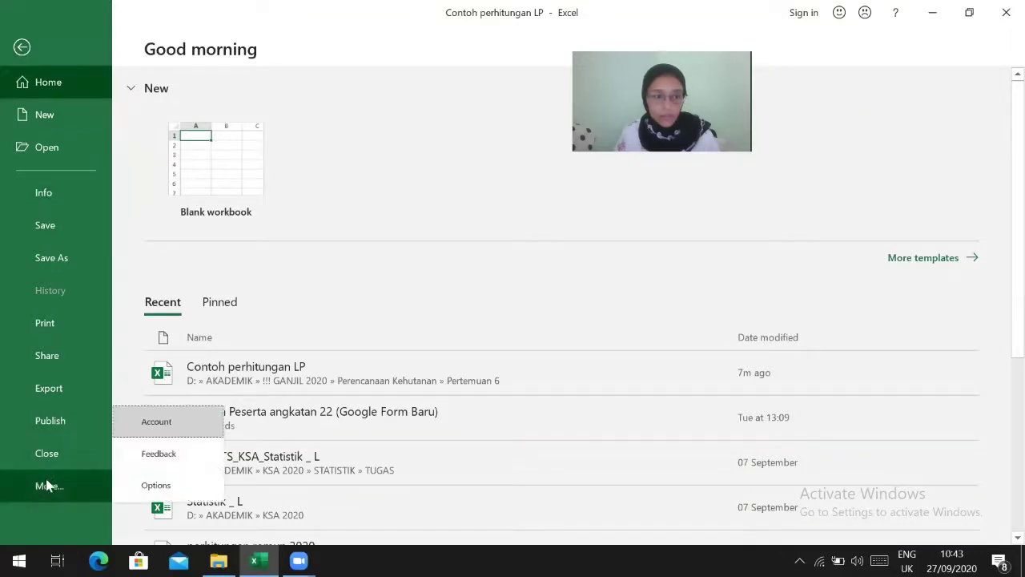
{"action": "left_click", "coordinate": [157, 485]}
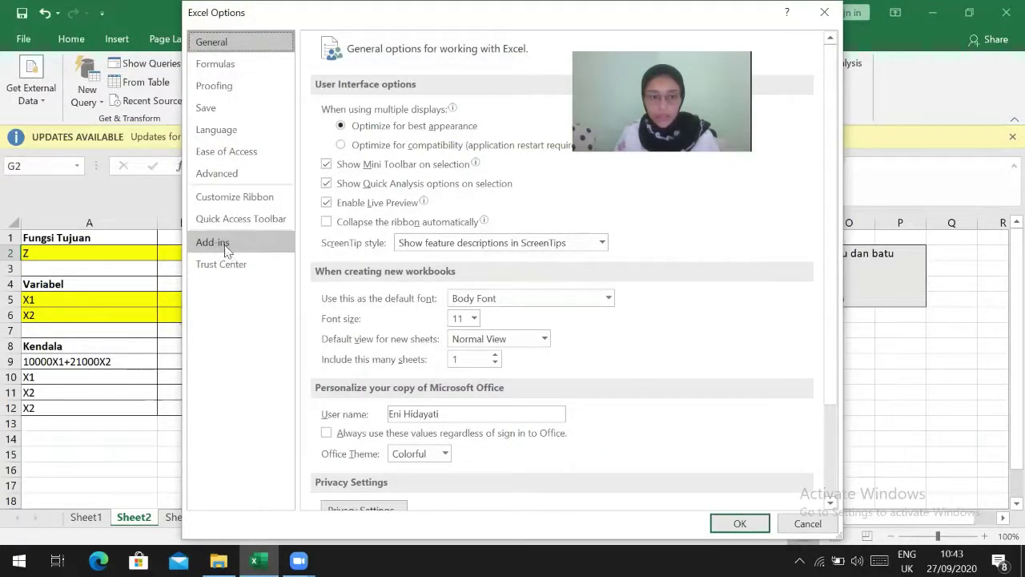
{"action": "left_click", "coordinate": [226, 250]}
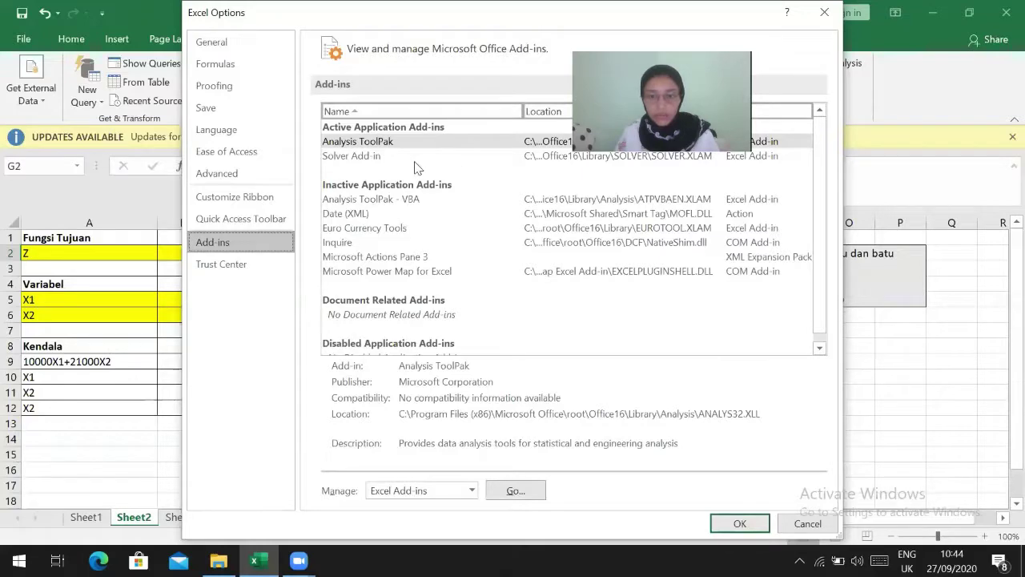
{"action": "left_click", "coordinate": [740, 524]}
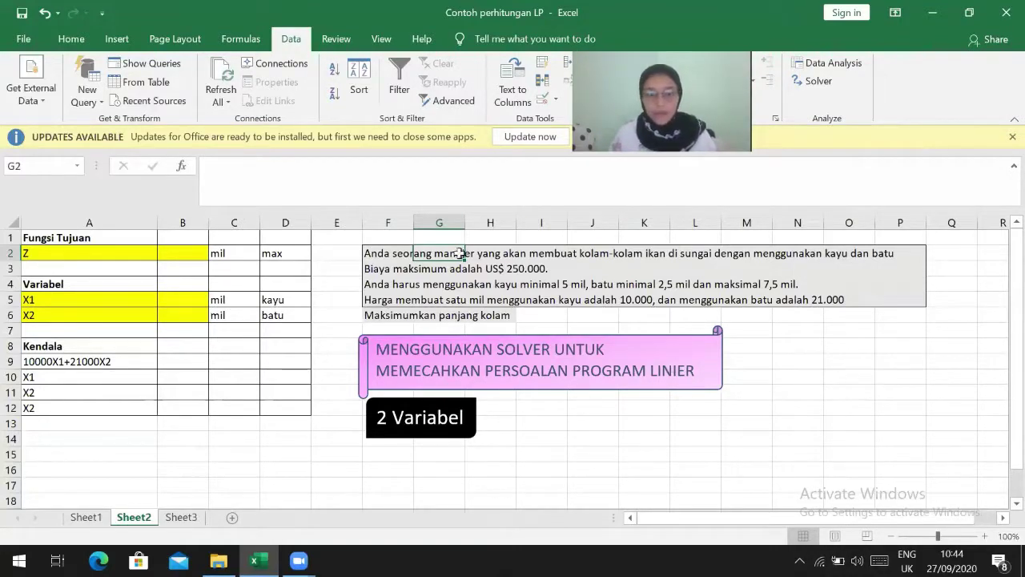
Review the fish-pond problem statement and the Fungsi Tujuan, Variabel and Kendala labels in column A of Sheet2
{"action": "left_click", "coordinate": [385, 271]}
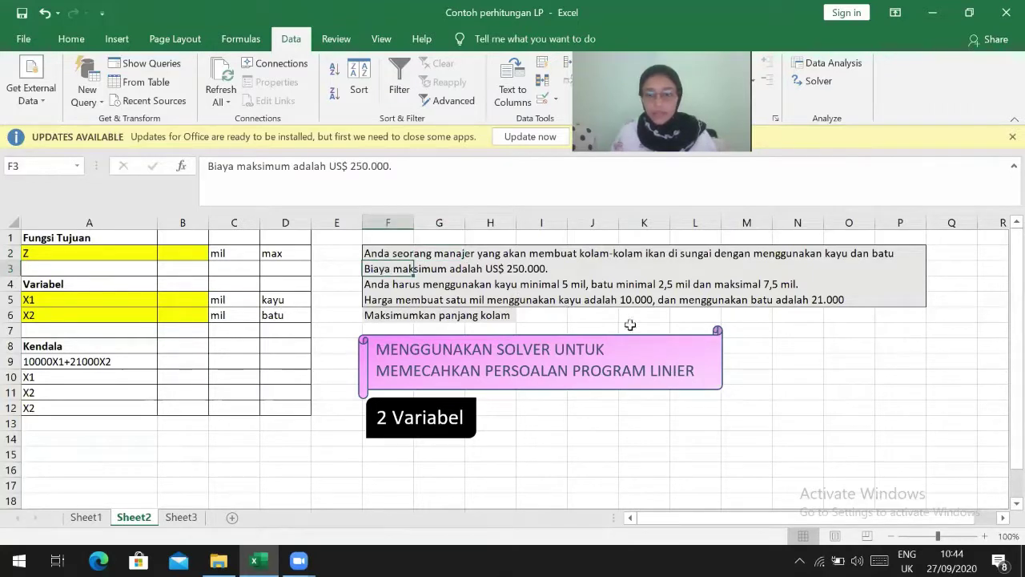
{"action": "left_click", "coordinate": [750, 353]}
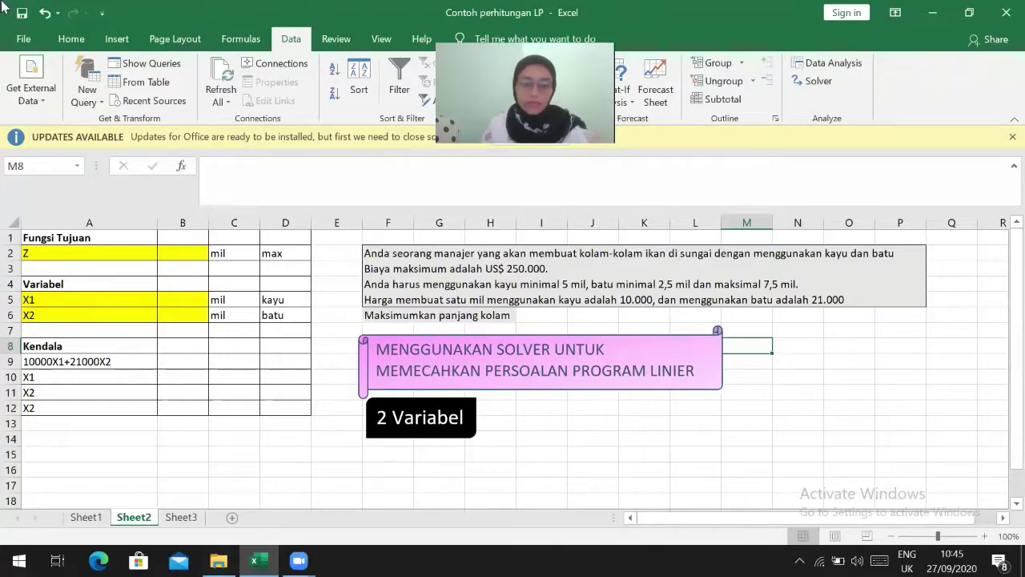
{"action": "left_click", "coordinate": [95, 239]}
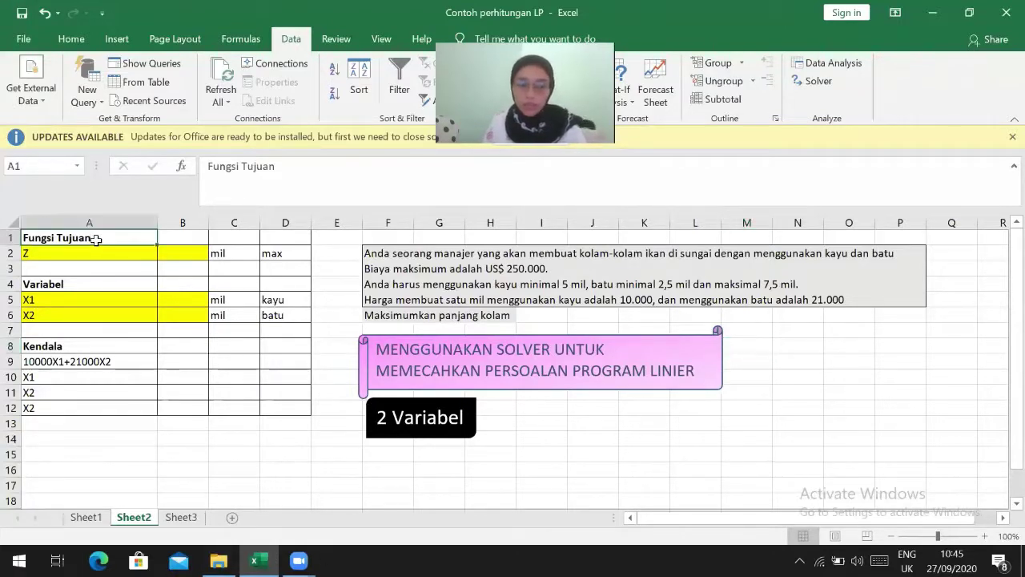
{"action": "left_click", "coordinate": [103, 253]}
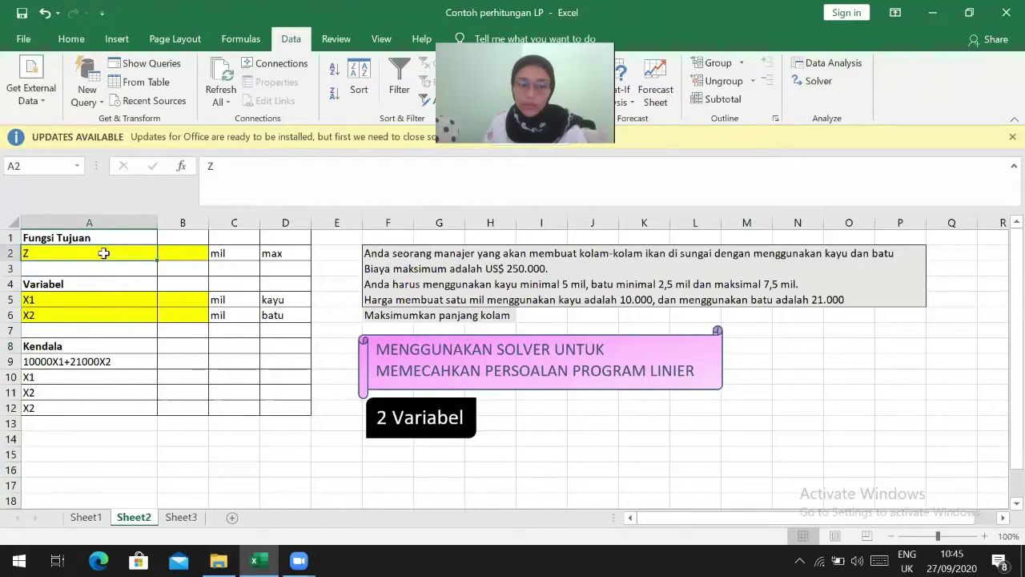
{"action": "left_click", "coordinate": [110, 238]}
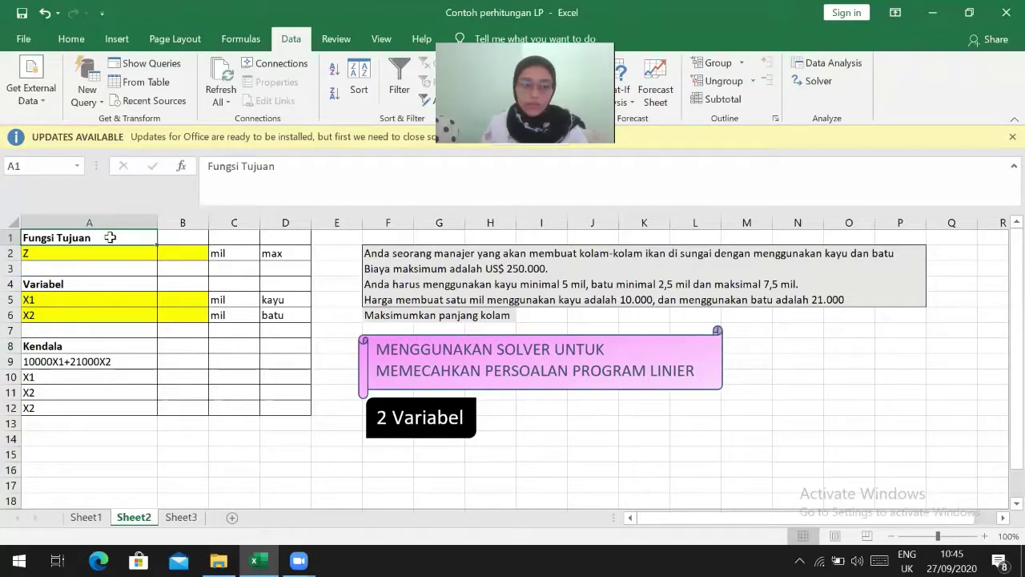
{"action": "left_click", "coordinate": [116, 253]}
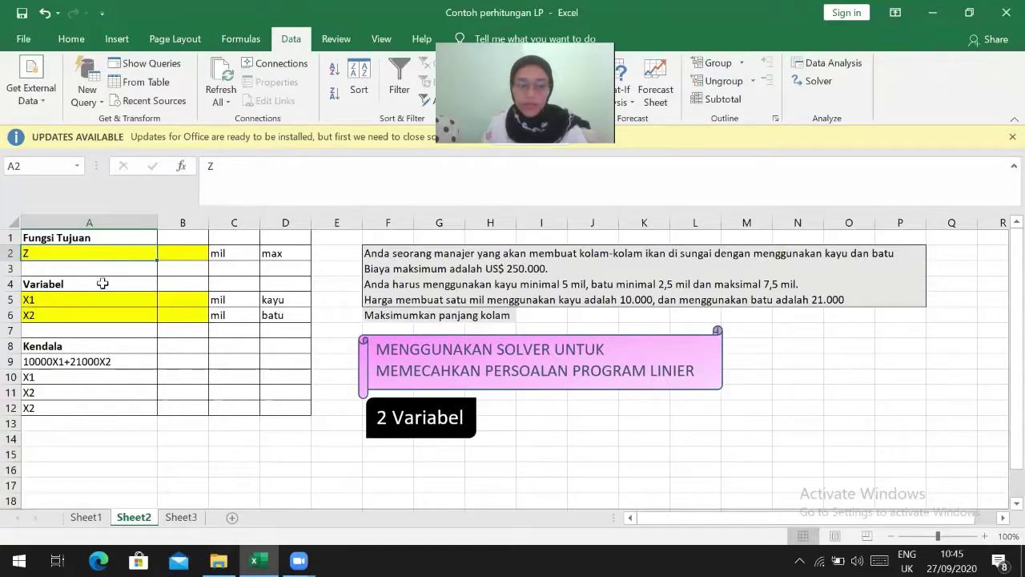
{"action": "left_click", "coordinate": [101, 285]}
{"action": "left_click", "coordinate": [95, 299]}
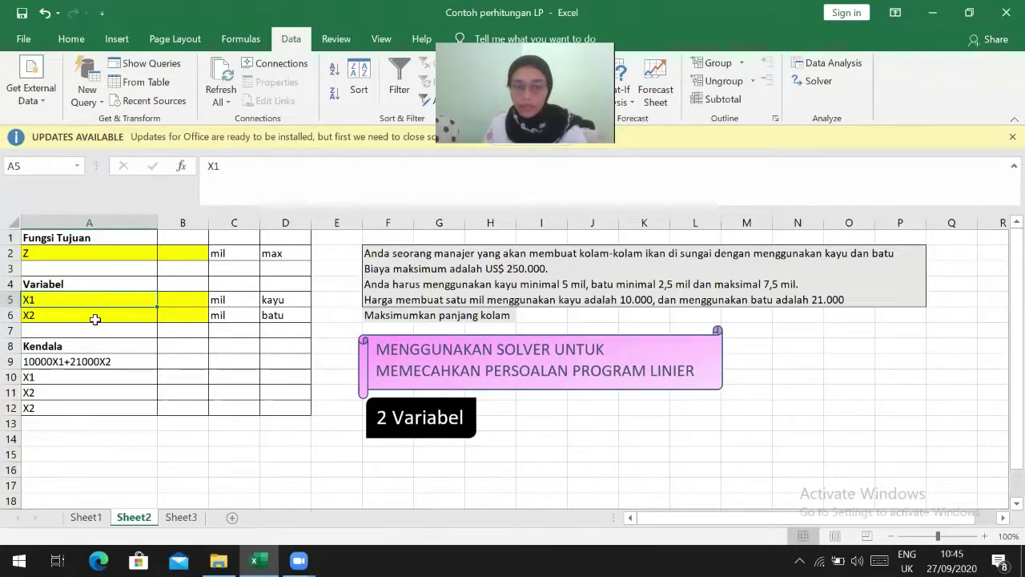
{"action": "left_click", "coordinate": [96, 321]}
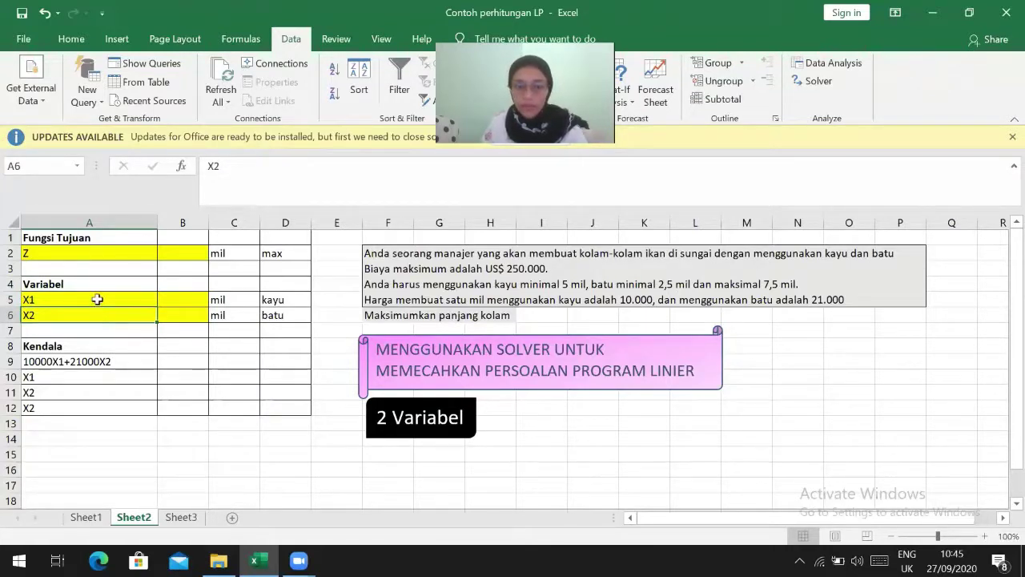
{"action": "left_click", "coordinate": [97, 300]}
{"action": "left_click", "coordinate": [100, 315]}
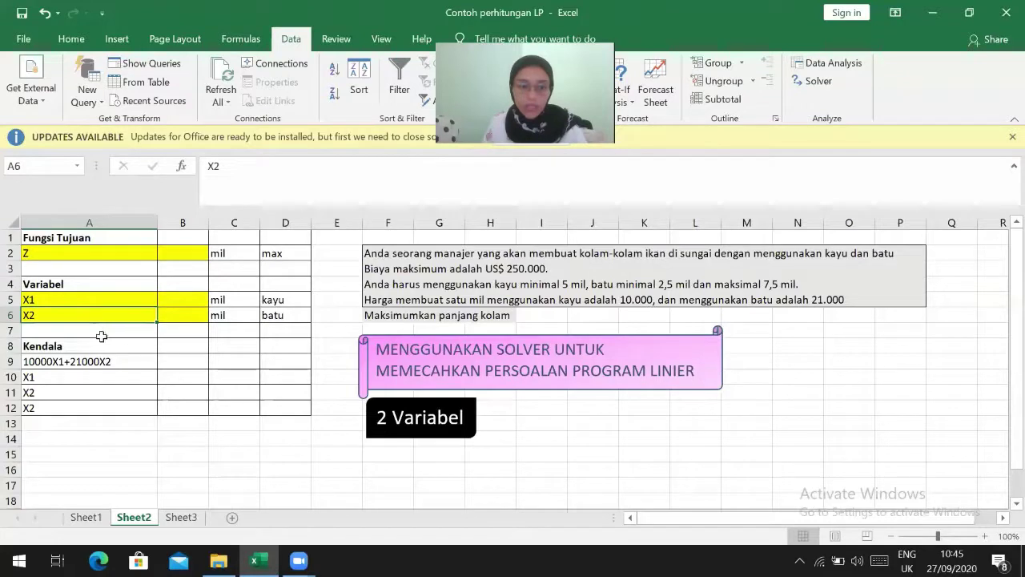
{"action": "left_click", "coordinate": [101, 344]}
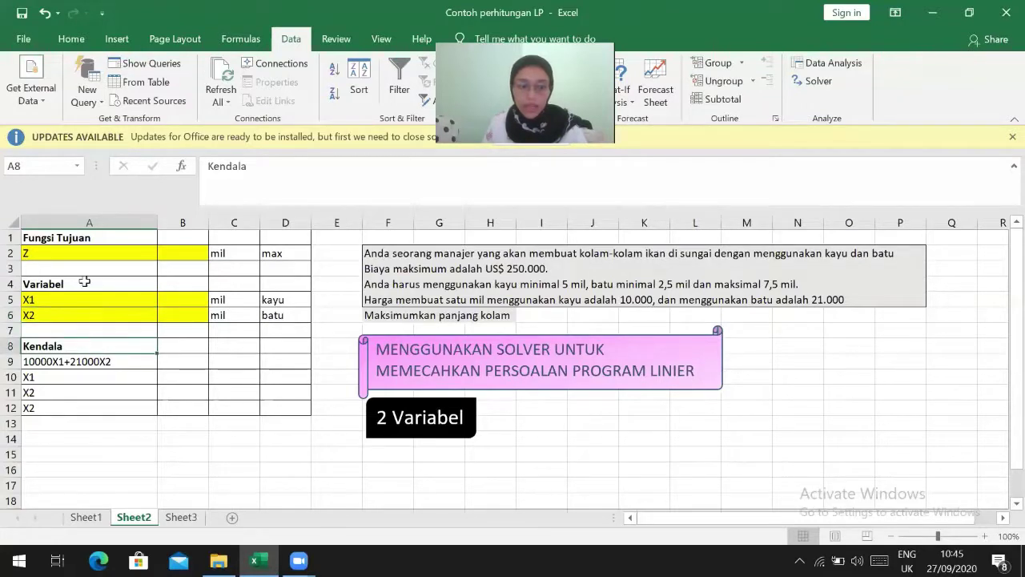
Compare the model labels in A1:A12 with the adjacent value cells B1:B12
{"action": "left_click_drag", "start_coordinate": [64, 238], "coordinate": [77, 407]}
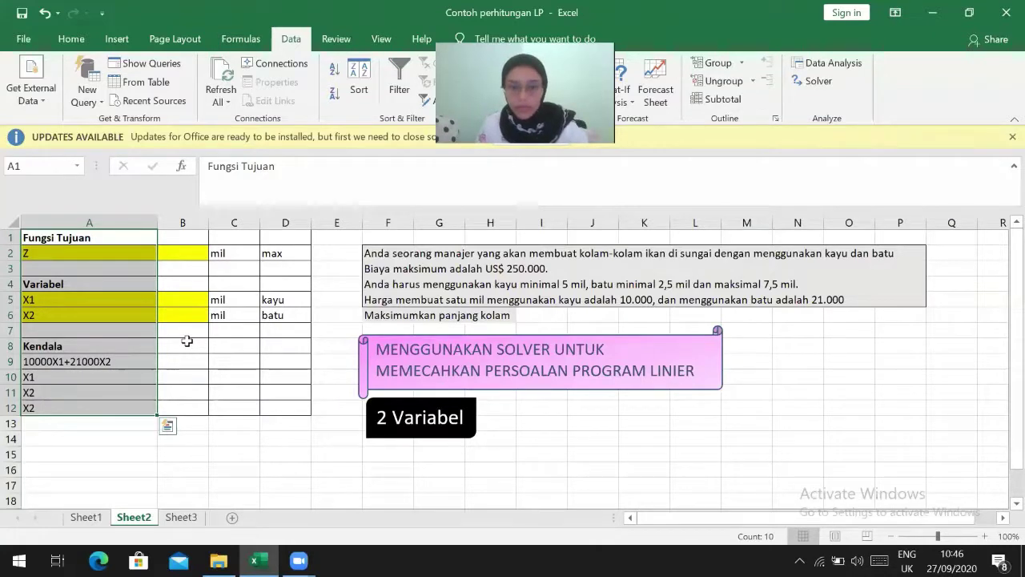
{"action": "left_click", "coordinate": [199, 258]}
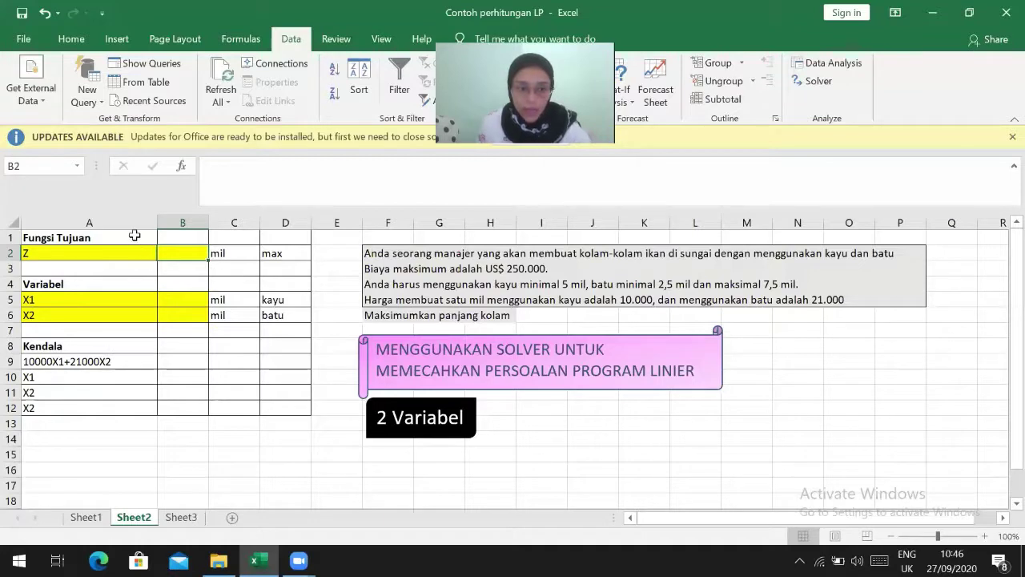
{"action": "left_click_drag", "start_coordinate": [135, 235], "coordinate": [126, 398]}
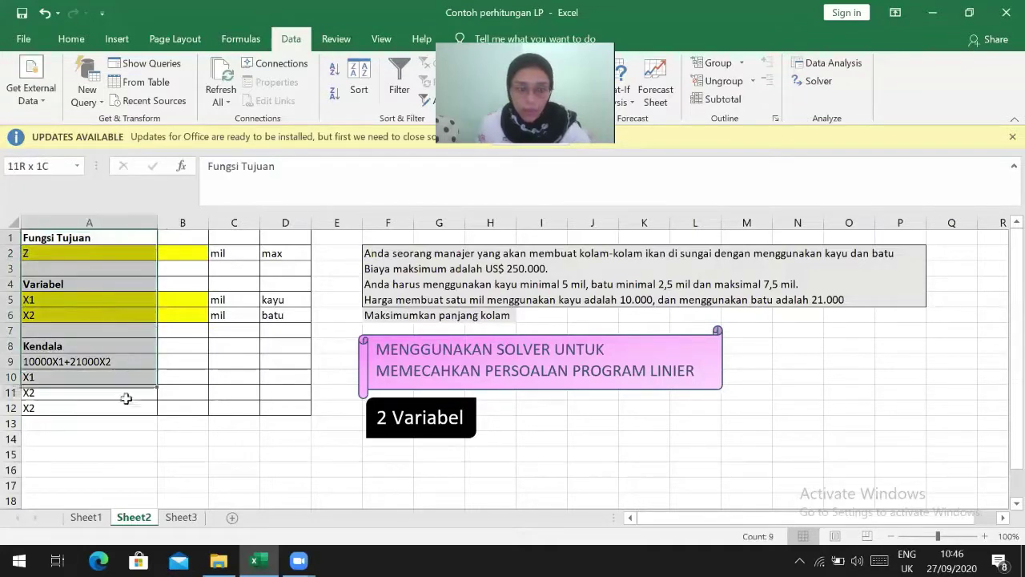
{"action": "left_click", "coordinate": [120, 332]}
{"action": "left_click_drag", "start_coordinate": [183, 238], "coordinate": [184, 407]}
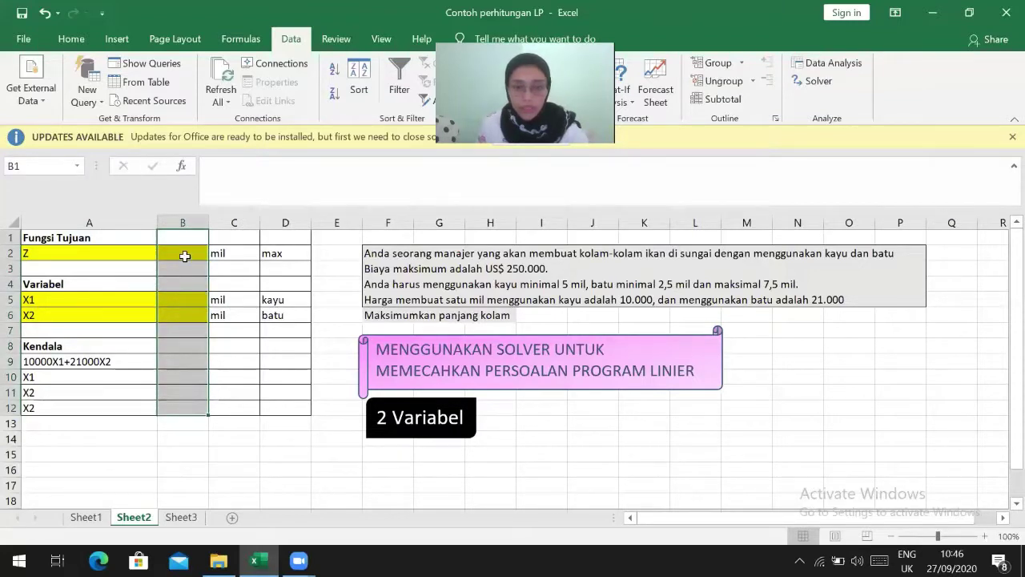
{"action": "left_click", "coordinate": [184, 255]}
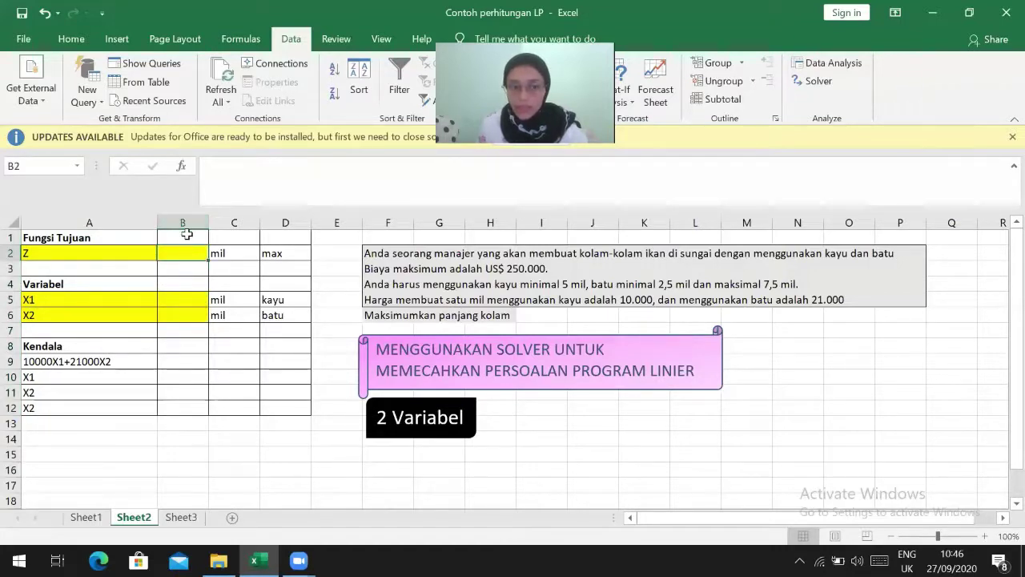
{"action": "left_click", "coordinate": [186, 234]}
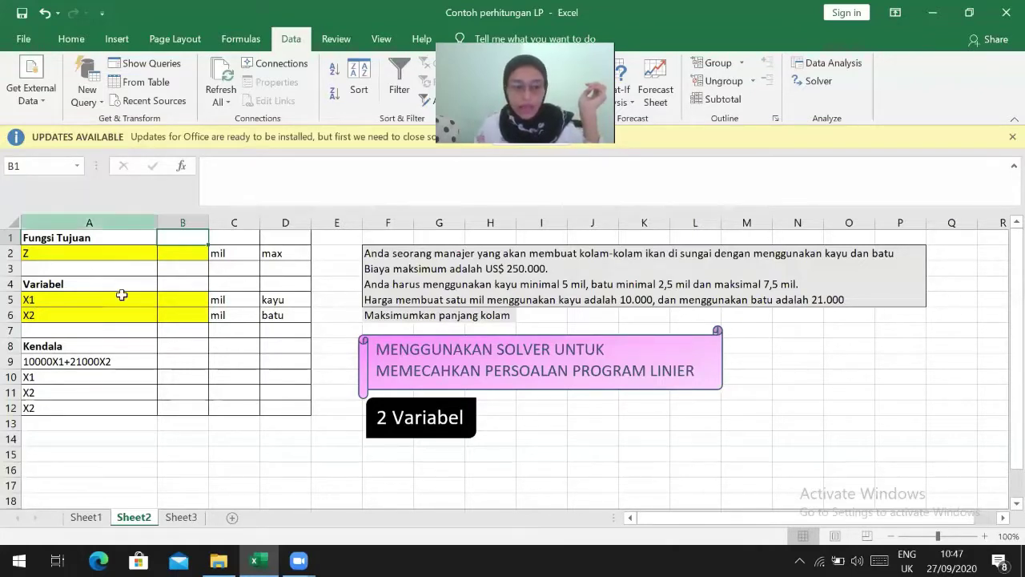
Match each constraint in A9:A12 to the cost limit and the wood and stone length limits in the problem statement
{"action": "left_click", "coordinate": [136, 360]}
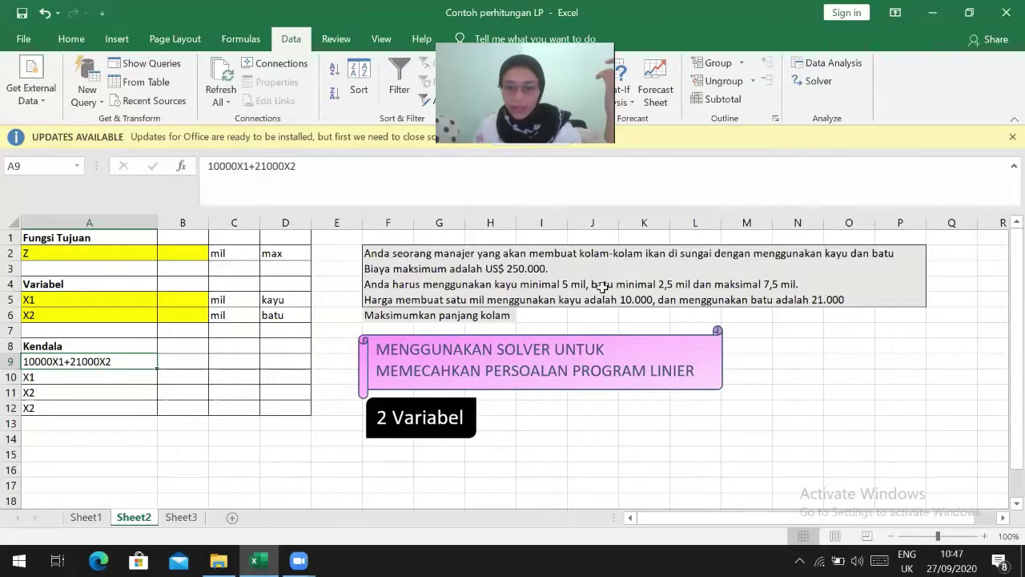
{"action": "left_click", "coordinate": [497, 269]}
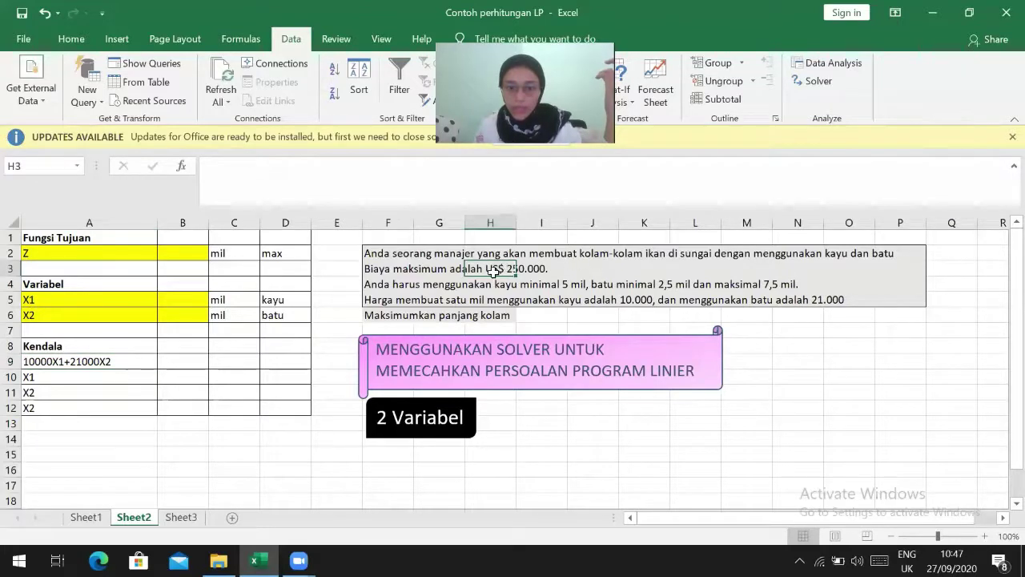
{"action": "left_click_drag", "start_coordinate": [375, 269], "coordinate": [533, 266]}
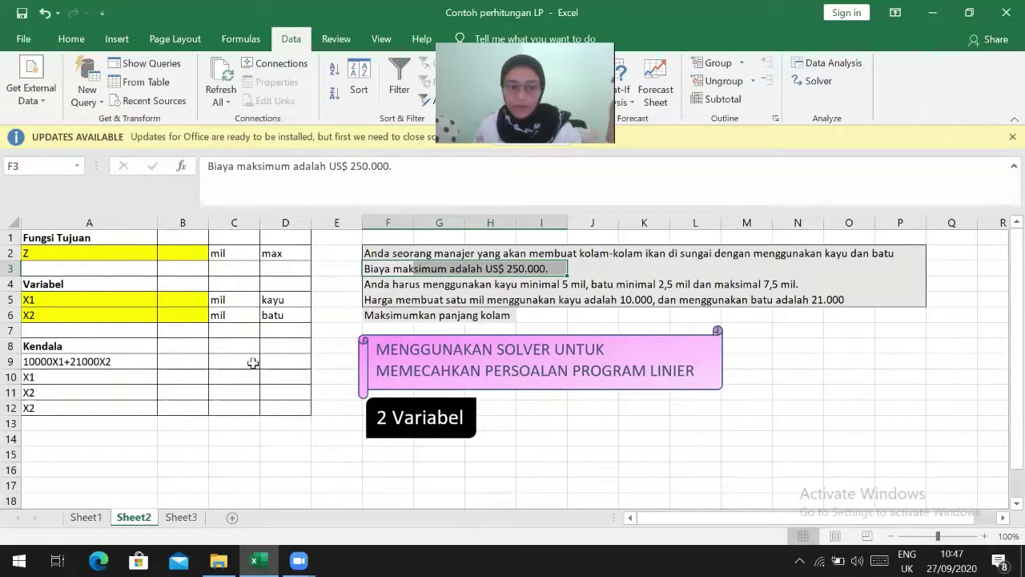
{"action": "left_click", "coordinate": [193, 358]}
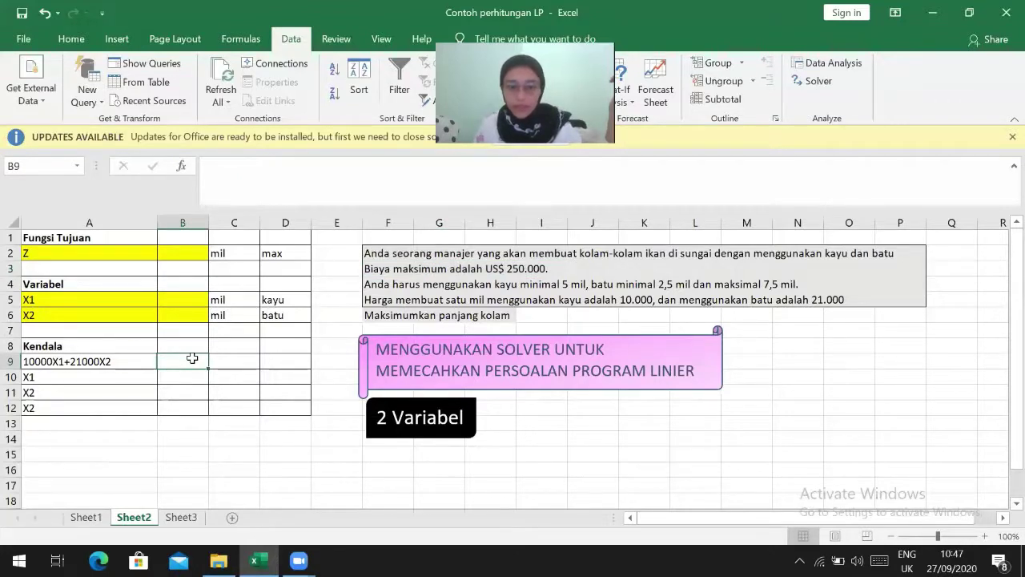
{"action": "left_click", "coordinate": [139, 361]}
{"action": "left_click", "coordinate": [131, 376]}
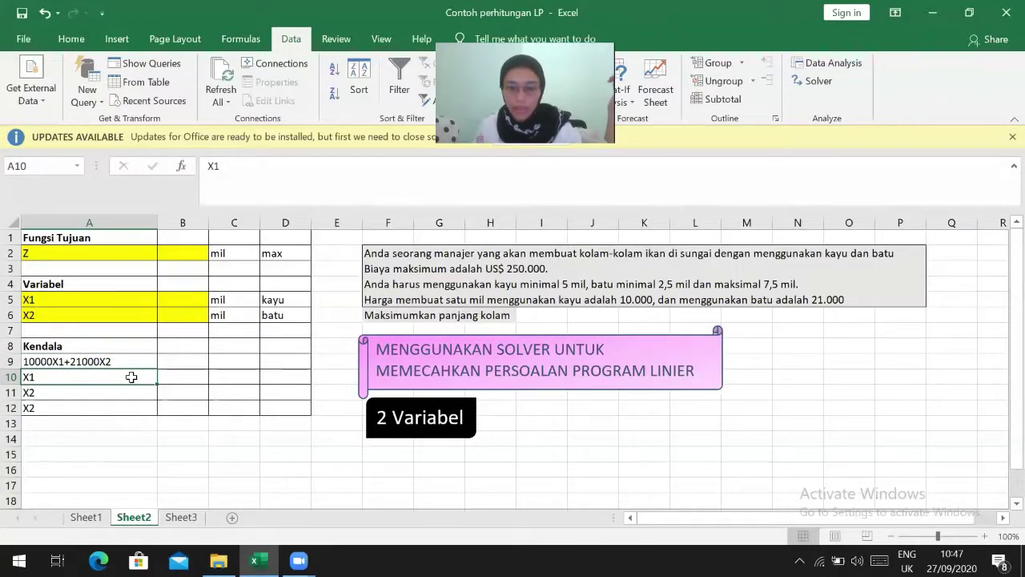
{"action": "left_click", "coordinate": [555, 284]}
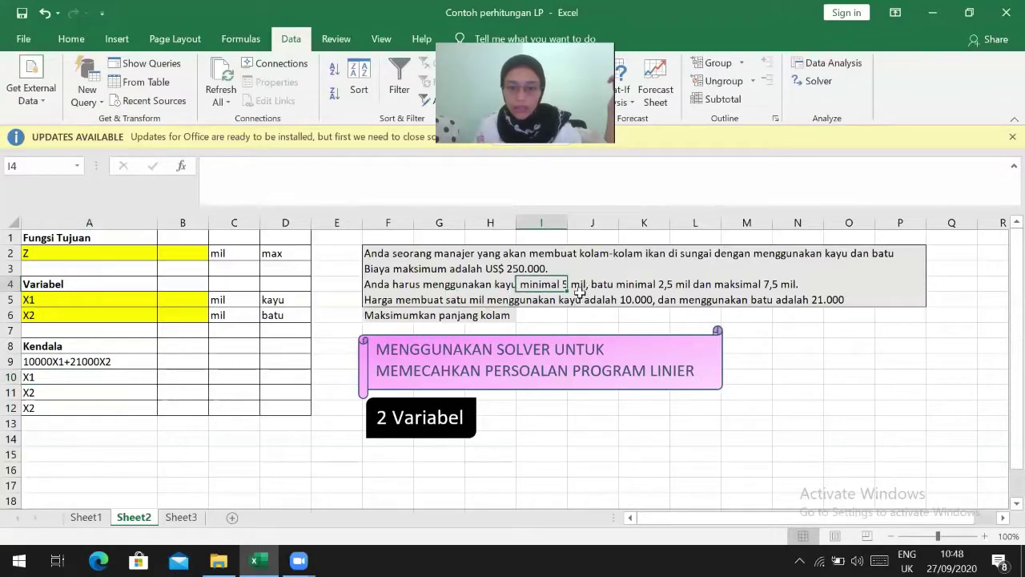
{"action": "left_click", "coordinate": [121, 387]}
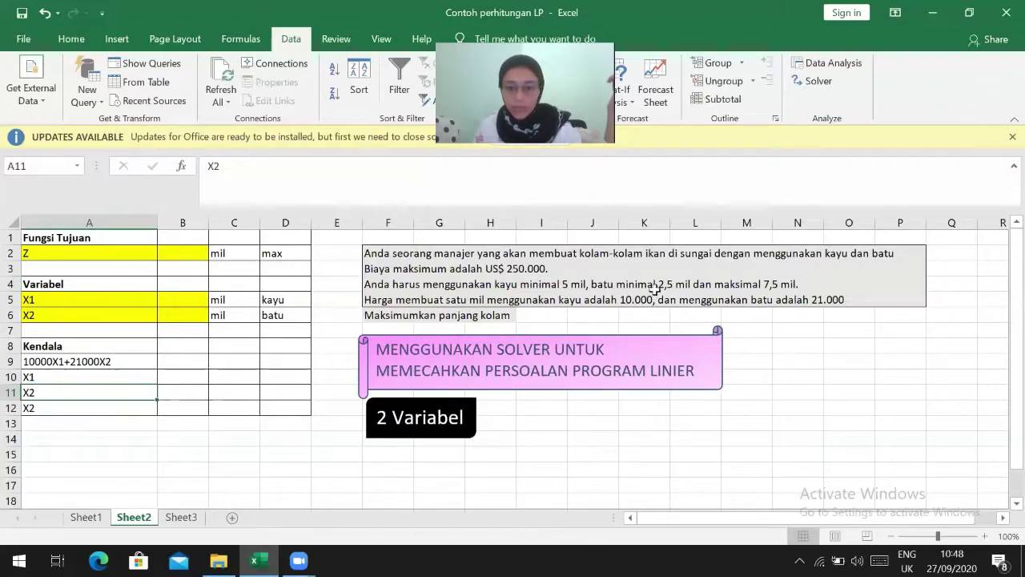
{"action": "left_click", "coordinate": [112, 402]}
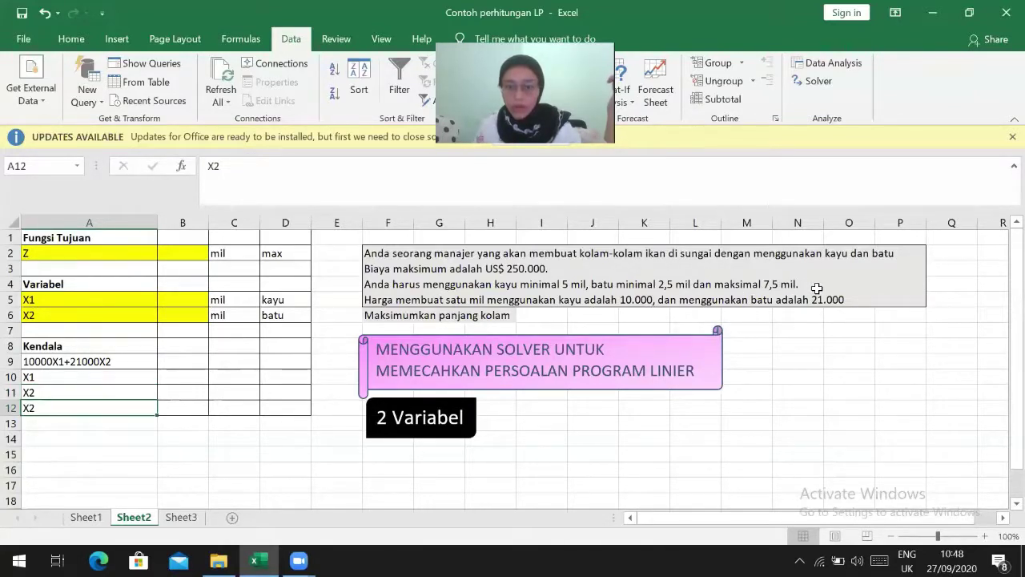
Examine the value range B1:B12 and select cell B2 for the objective Z
{"action": "left_click", "coordinate": [189, 251]}
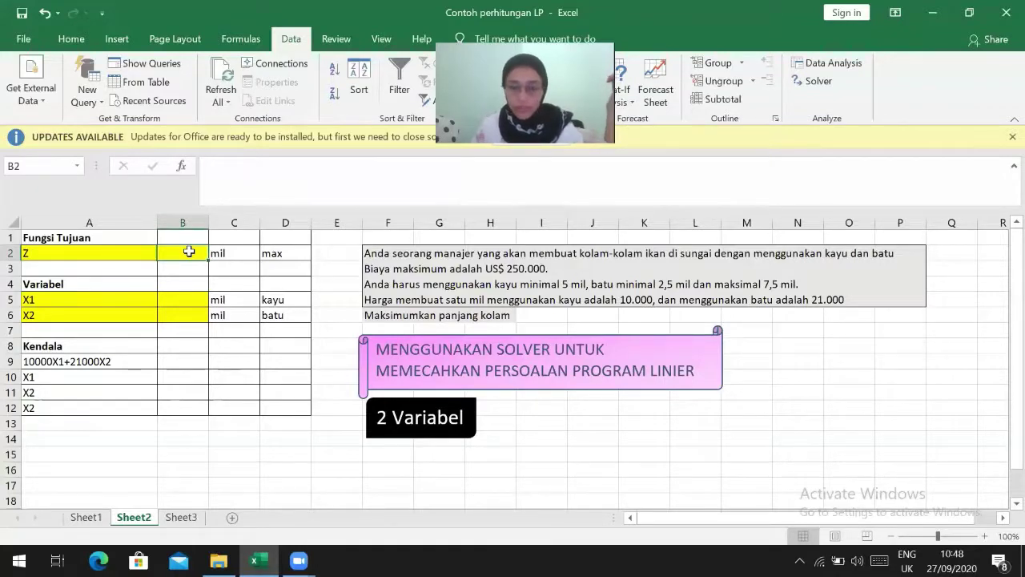
{"action": "left_click", "coordinate": [183, 219]}
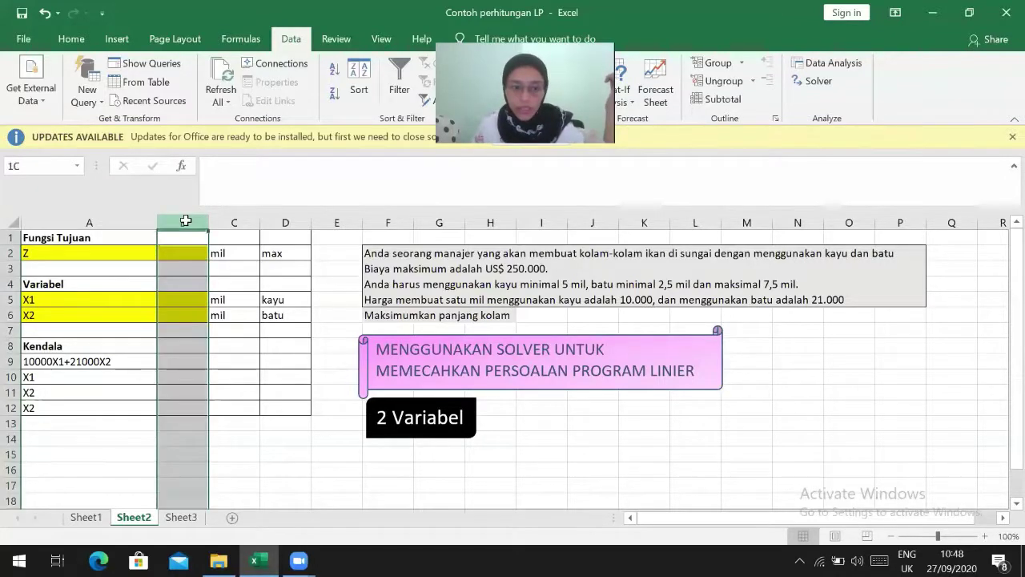
{"action": "left_click_drag", "start_coordinate": [184, 233], "coordinate": [180, 409]}
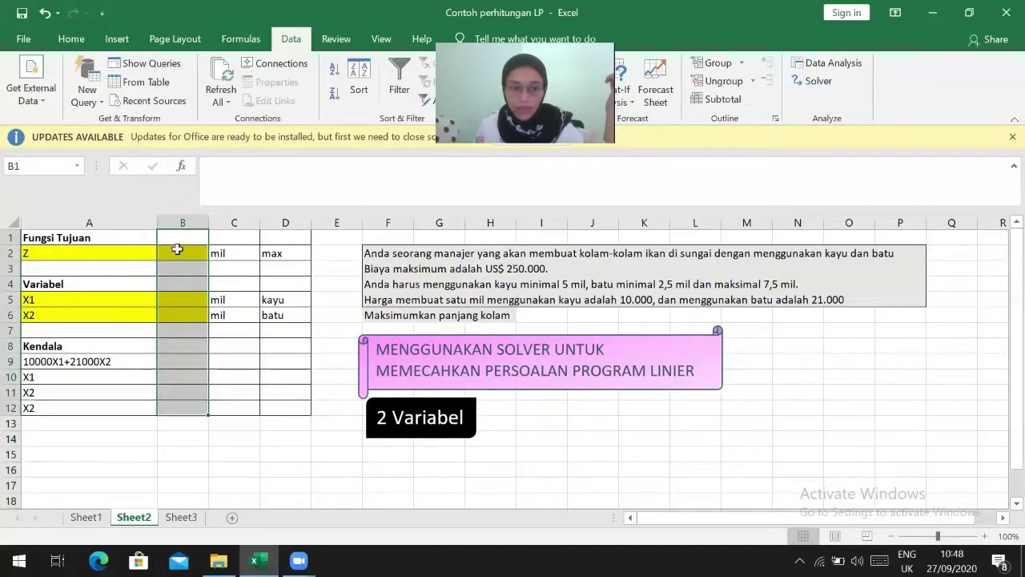
{"action": "left_click", "coordinate": [177, 250]}
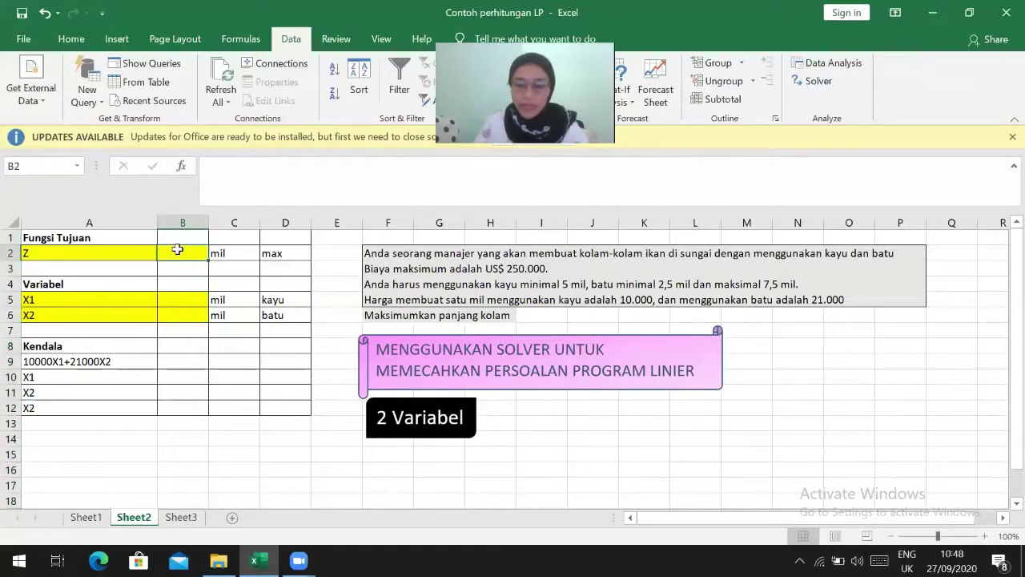
Enter the objective formula =B5+B6 for Z in cell B2
{"action": "type", "text": "="}
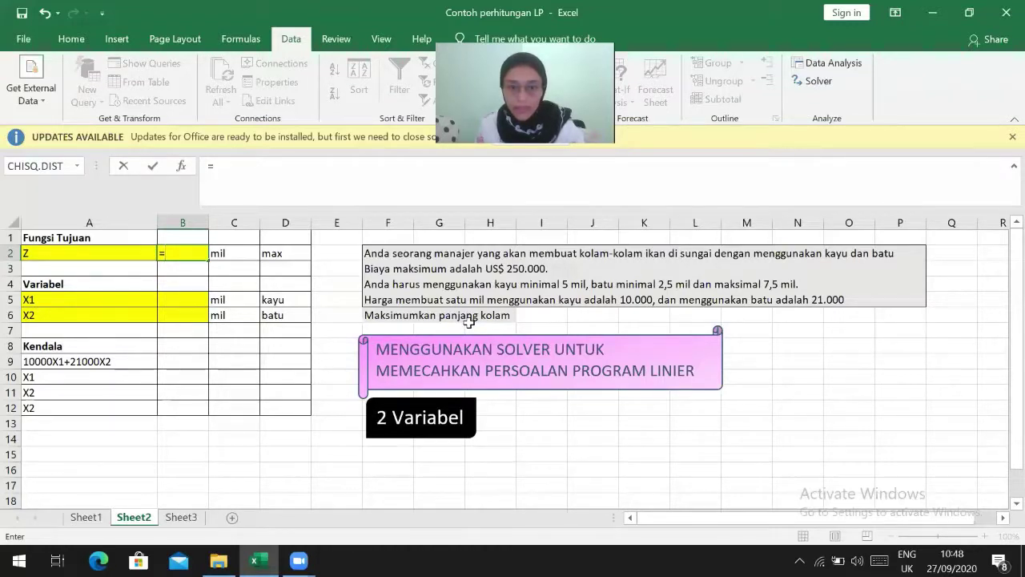
{"action": "left_click", "coordinate": [196, 298]}
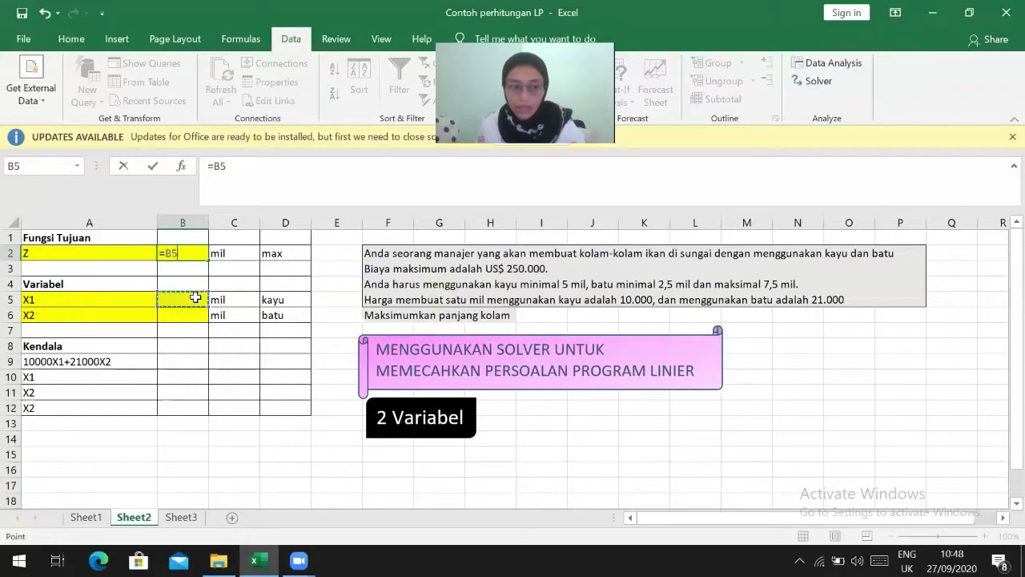
{"action": "type", "text": "+"}
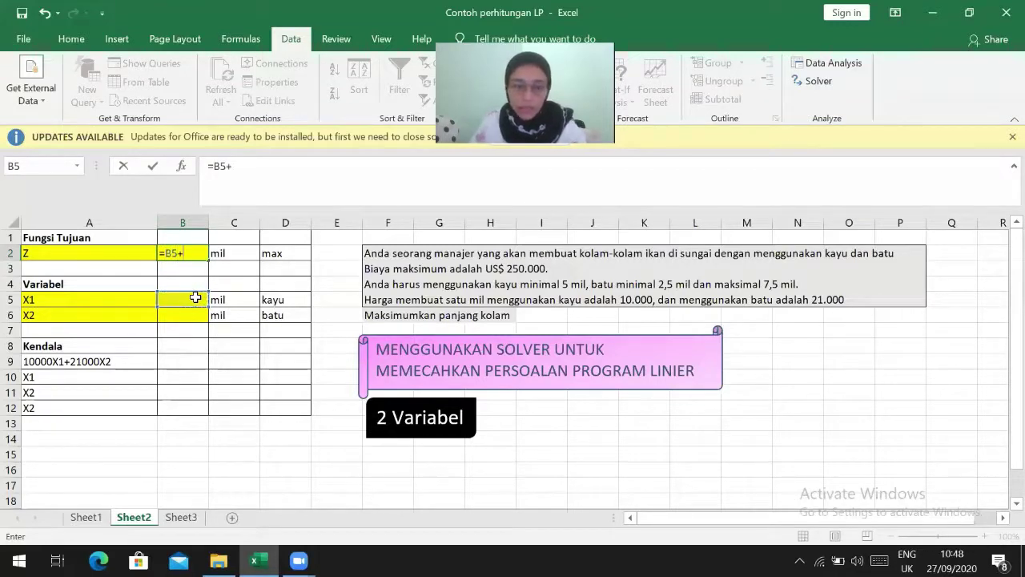
{"action": "left_click", "coordinate": [179, 316]}
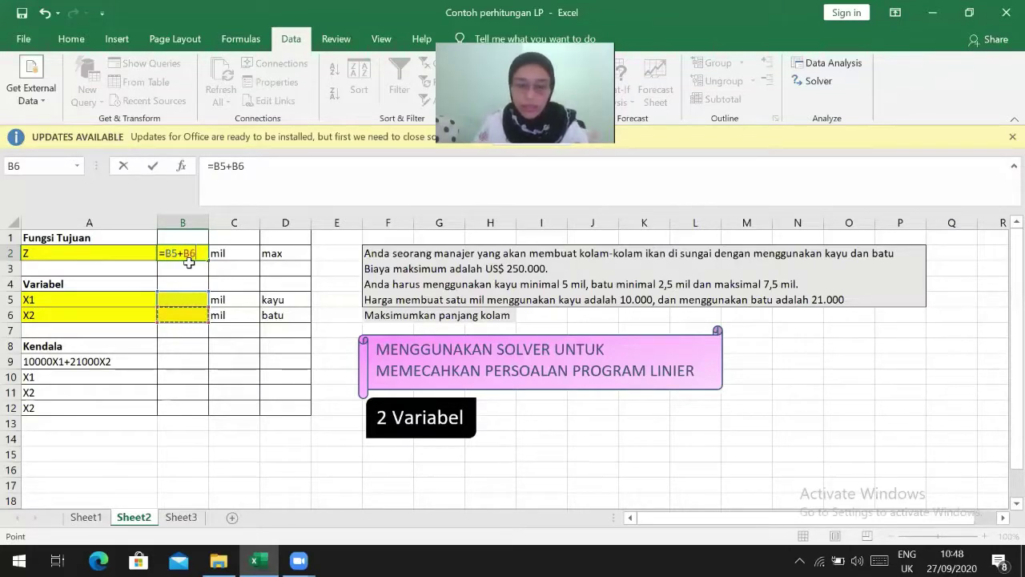
{"action": "key", "text": "Return"}
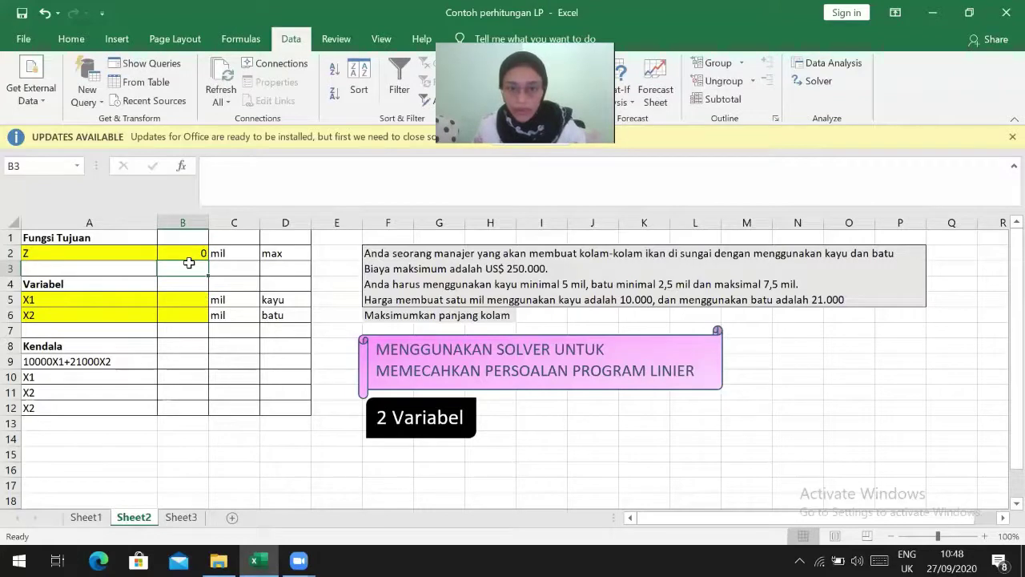
Examine the variable cells B5 for X1 (kayu) and B6 for X2 (batu)
{"action": "key", "text": "Down"}
{"action": "key", "text": "Down"}
{"action": "key", "text": "Down"}
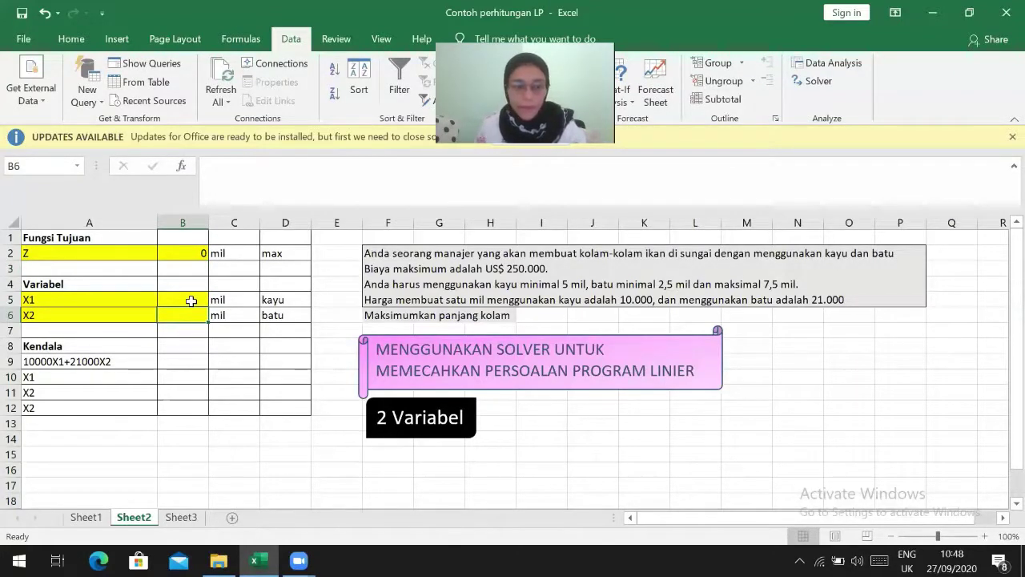
{"action": "left_click", "coordinate": [191, 301]}
{"action": "left_click", "coordinate": [190, 314]}
{"action": "left_click", "coordinate": [190, 298]}
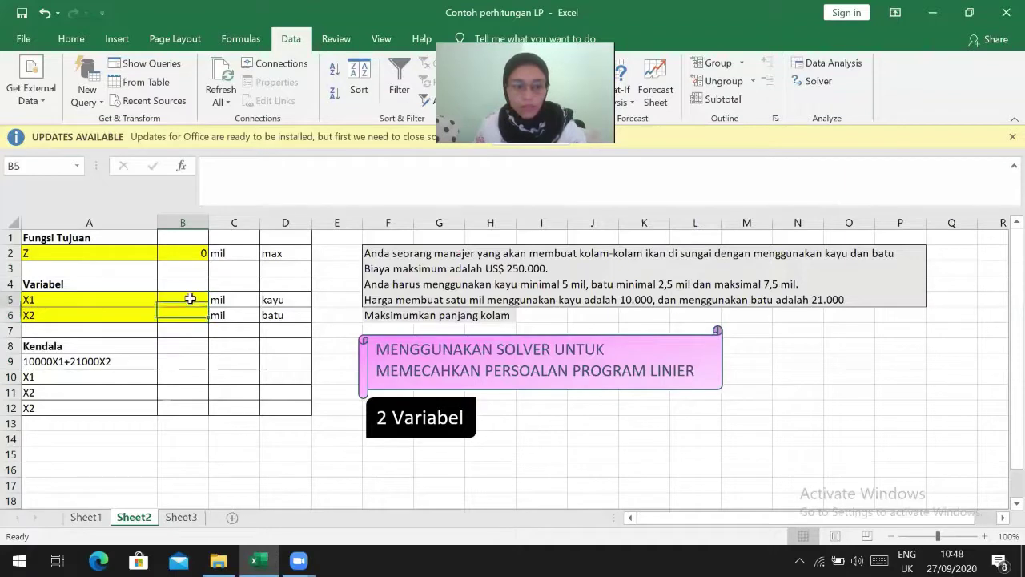
{"action": "left_click", "coordinate": [187, 314]}
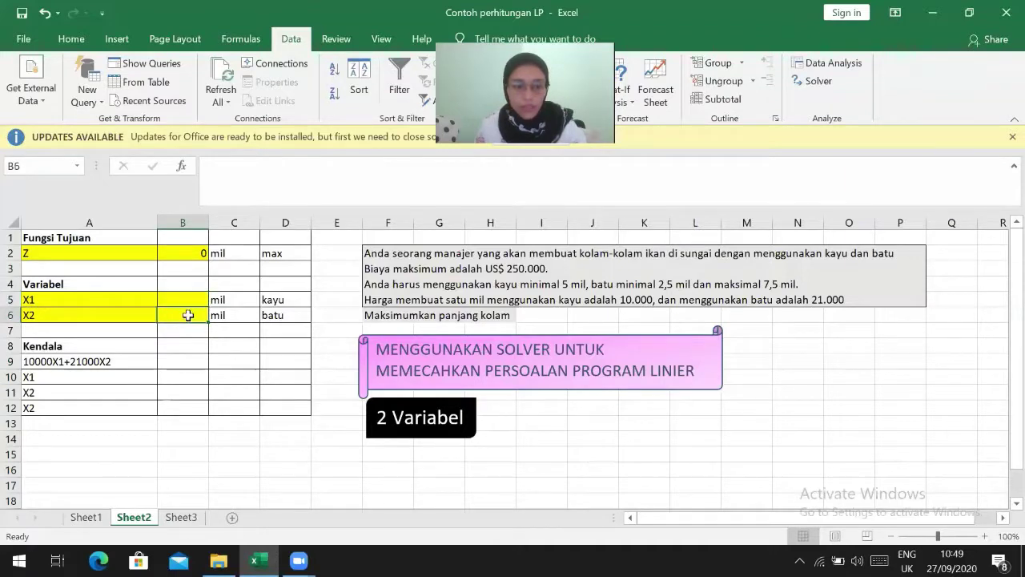
Enter the cost constraint formula =10000*B5+21000*B6 in cell B9
{"action": "left_click", "coordinate": [189, 361]}
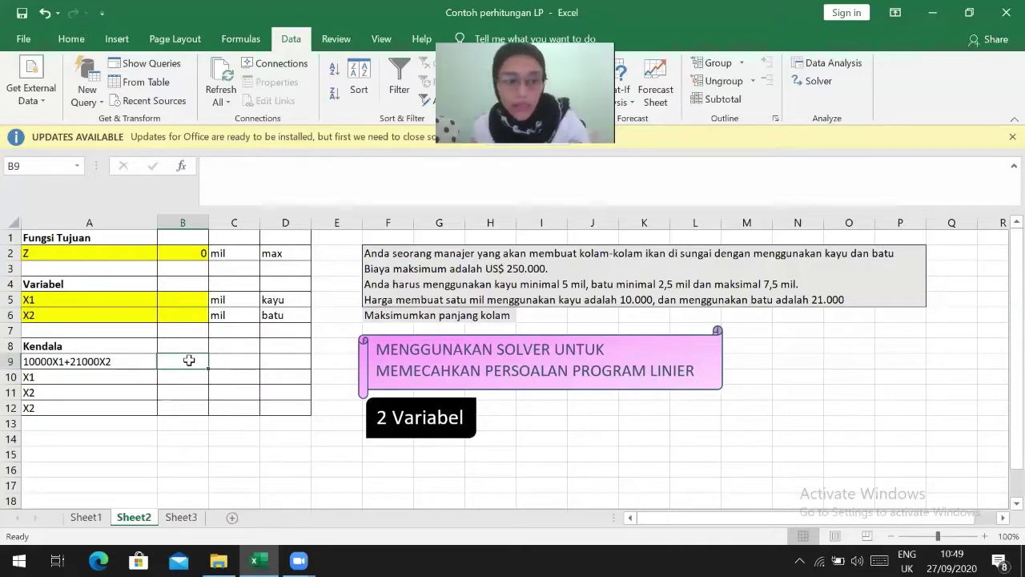
{"action": "type", "text": "="}
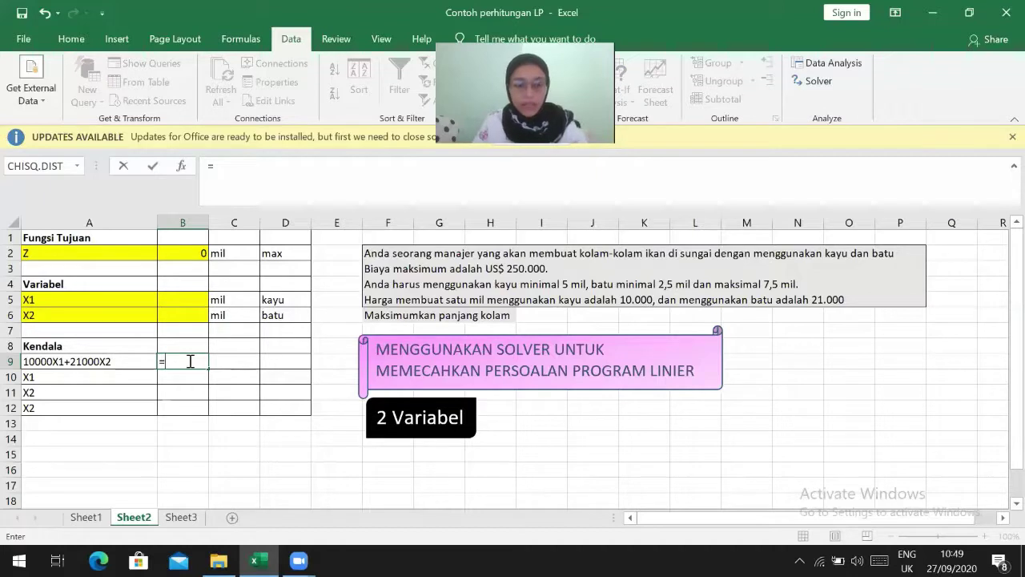
{"action": "type", "text": "10000"}
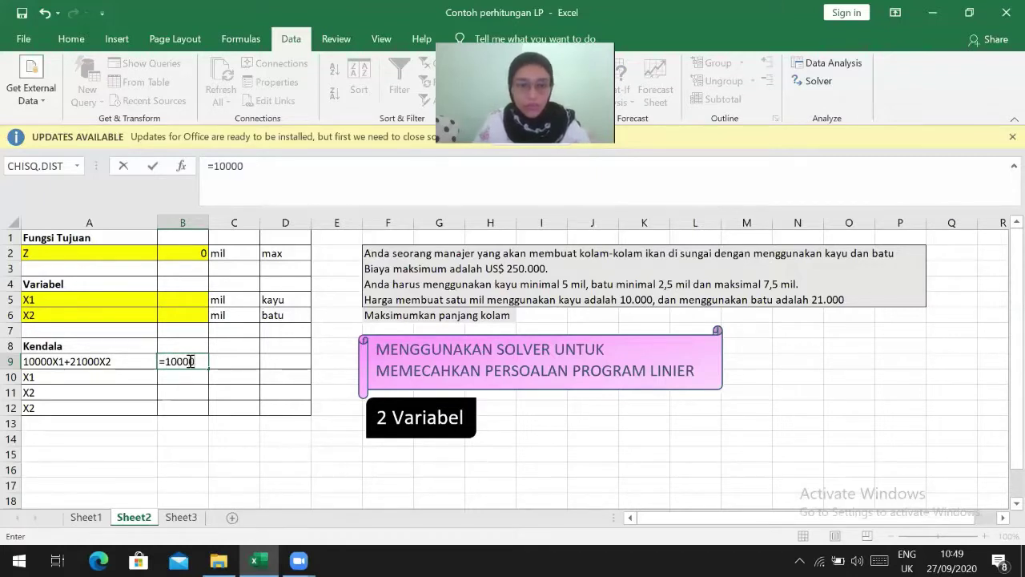
{"action": "left_click", "coordinate": [174, 294]}
{"action": "left_click", "coordinate": [175, 361]}
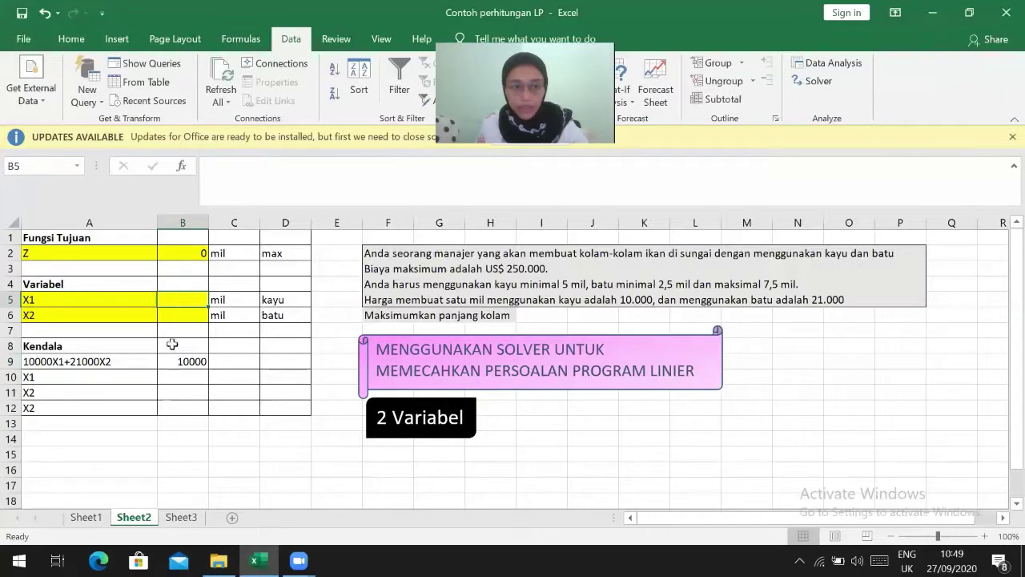
{"action": "left_click", "coordinate": [245, 165]}
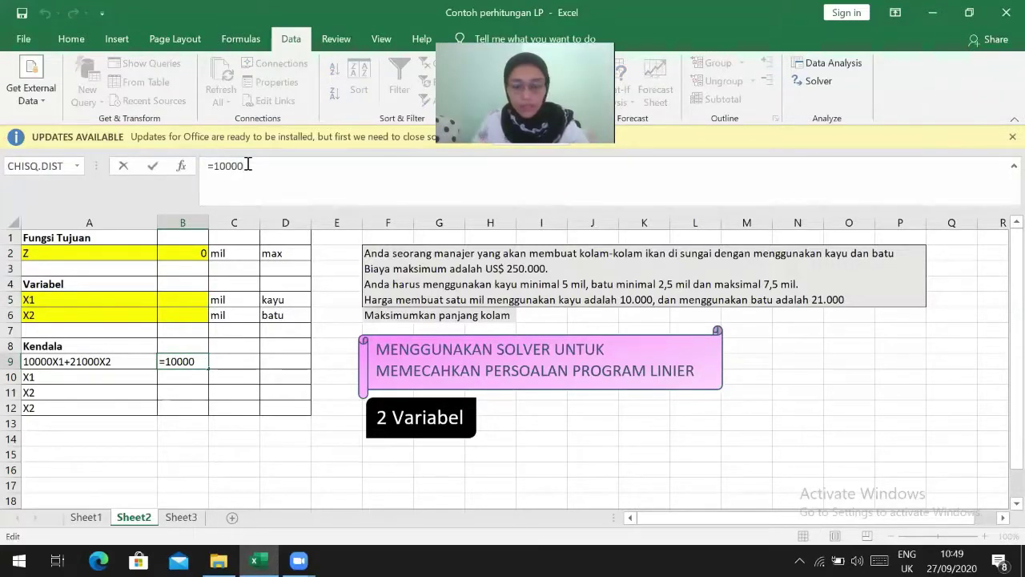
{"action": "type", "text": "*"}
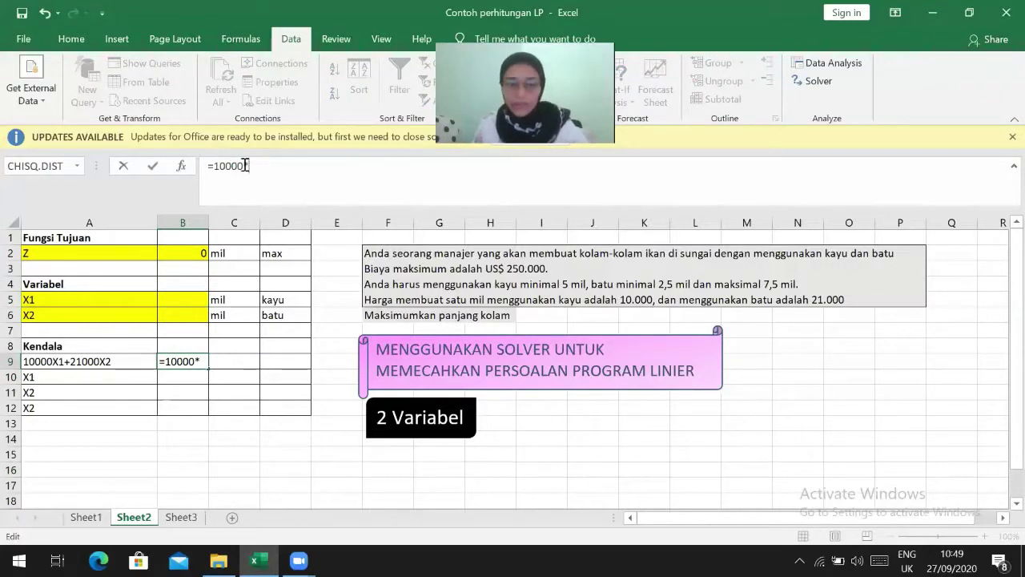
{"action": "left_click", "coordinate": [183, 299]}
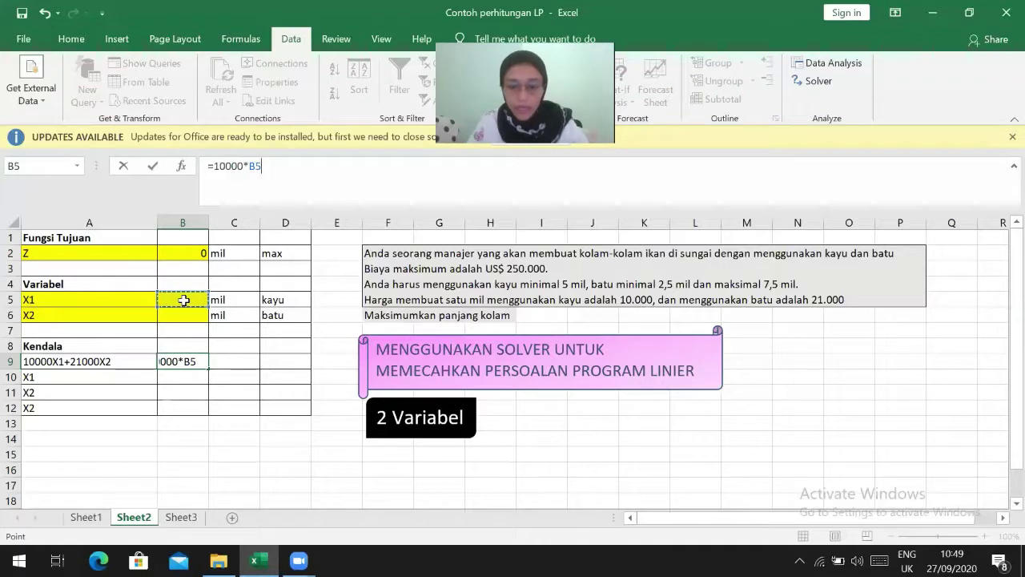
{"action": "type", "text": "+"}
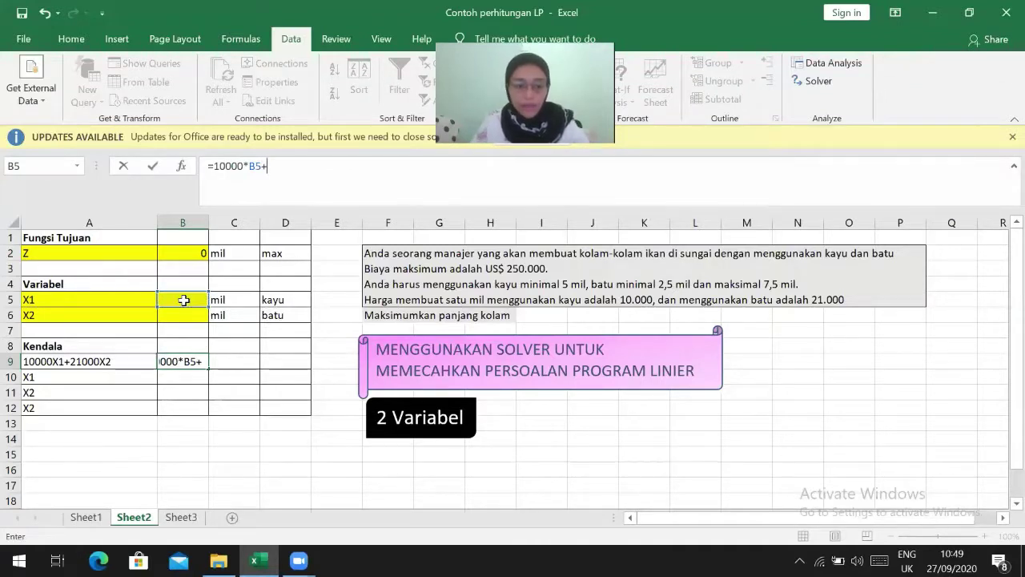
{"action": "type", "text": "21000"}
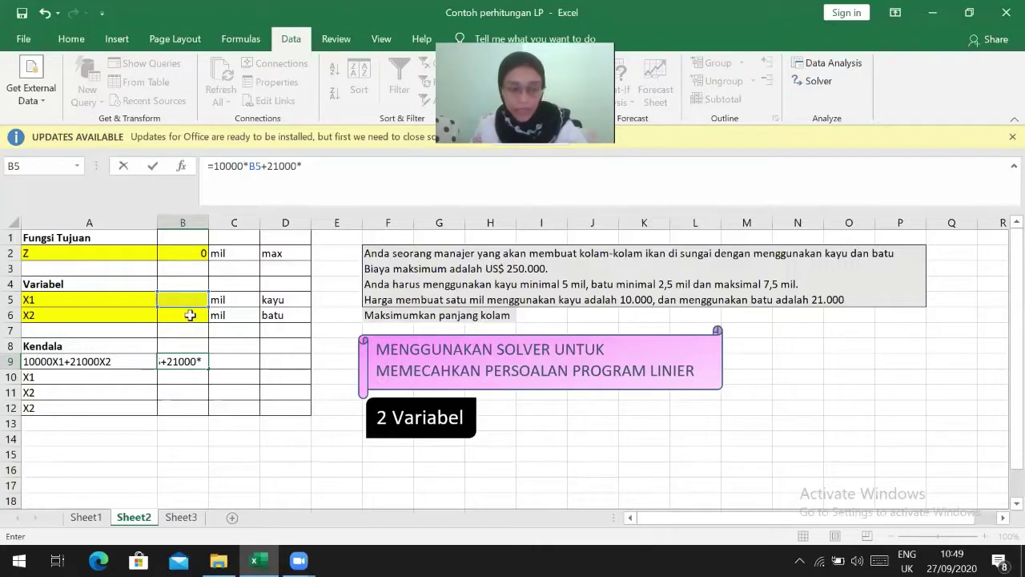
{"action": "type", "text": "*"}
{"action": "left_click", "coordinate": [190, 315]}
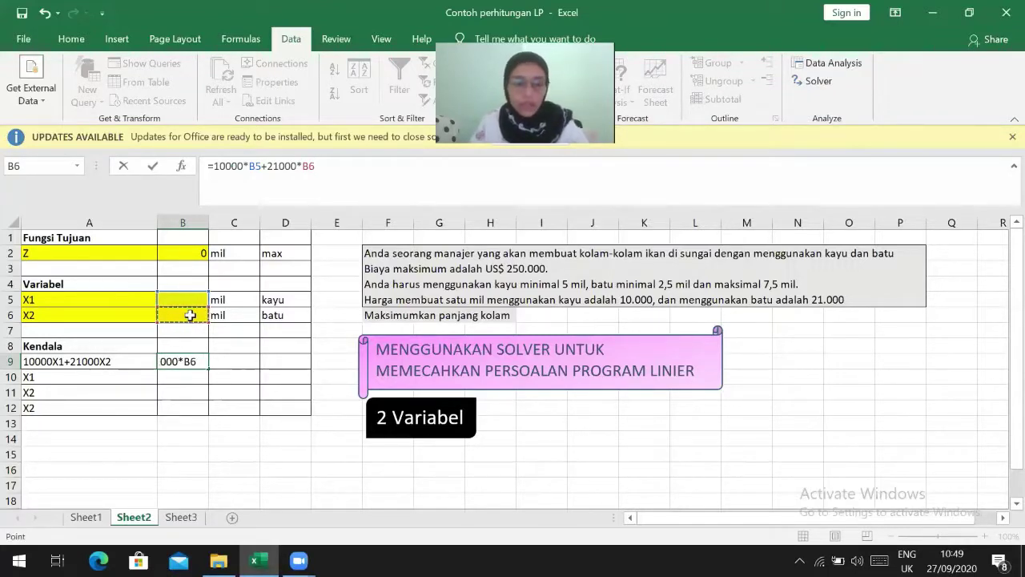
{"action": "key", "text": "Return"}
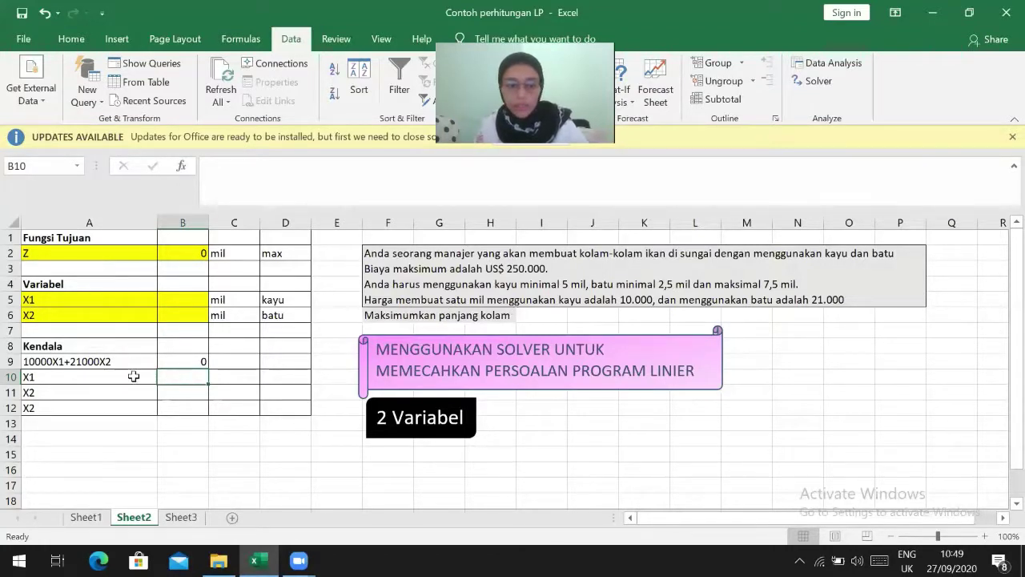
Link the X1 constraint in B10 with =B5 and both X2 constraints in B11 and B12 with =B6
{"action": "type", "text": "="}
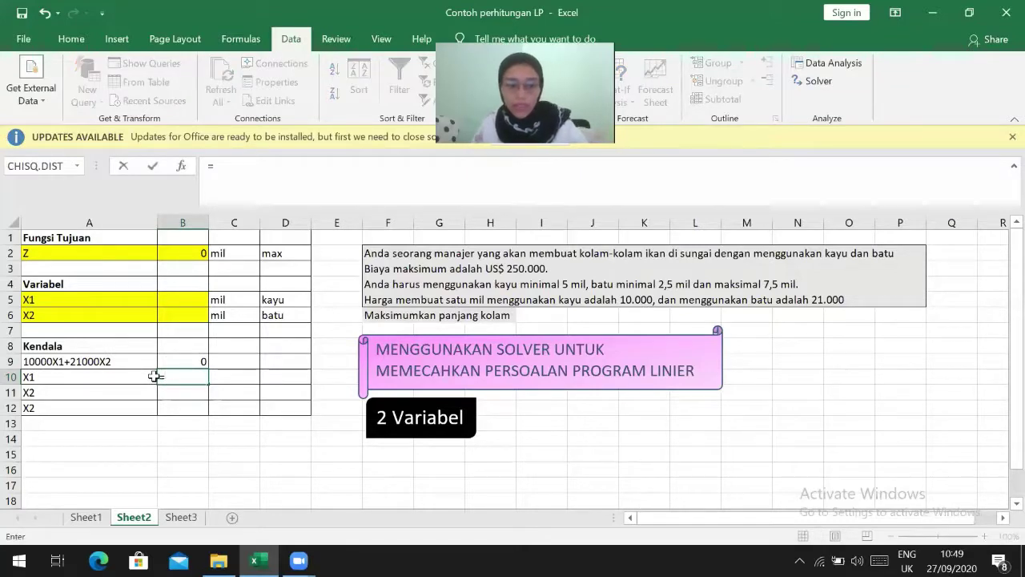
{"action": "left_click", "coordinate": [186, 301]}
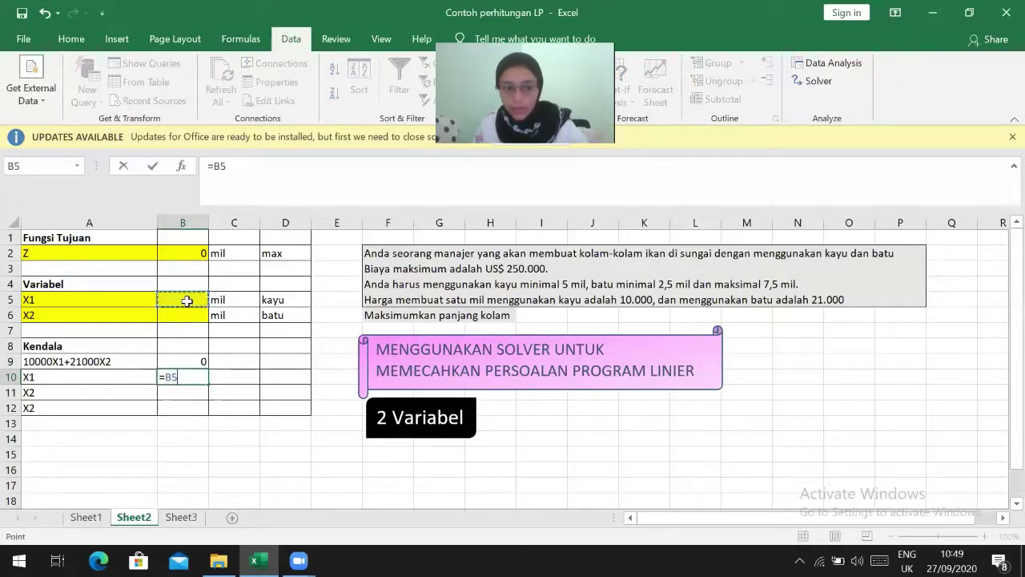
{"action": "key", "text": "Return"}
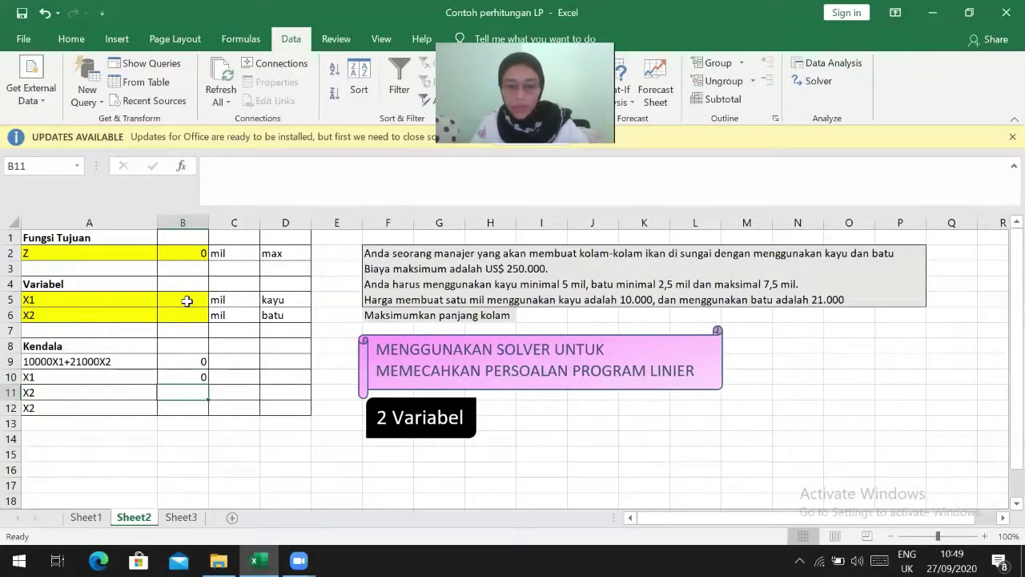
{"action": "type", "text": "="}
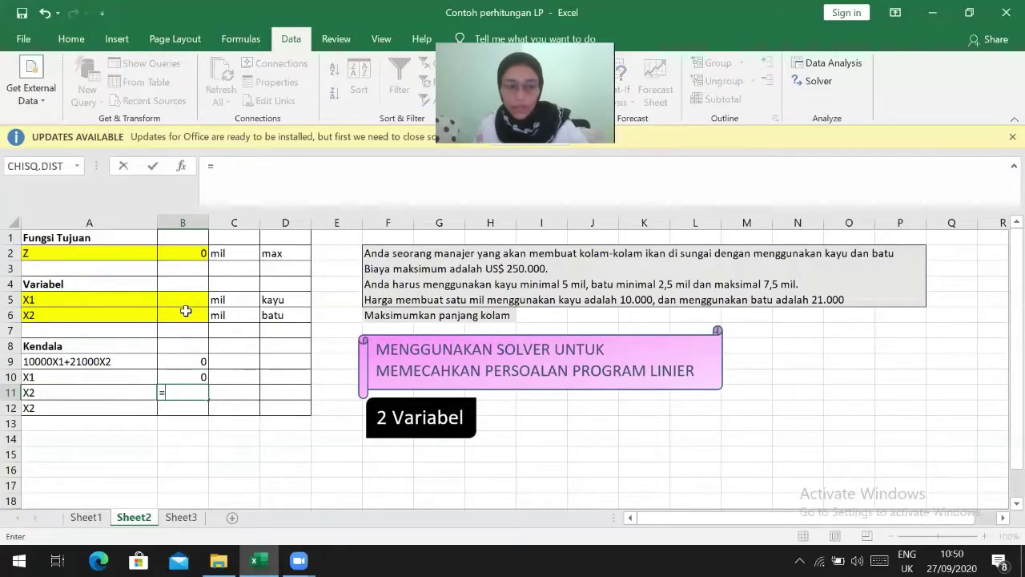
{"action": "left_click", "coordinate": [186, 313]}
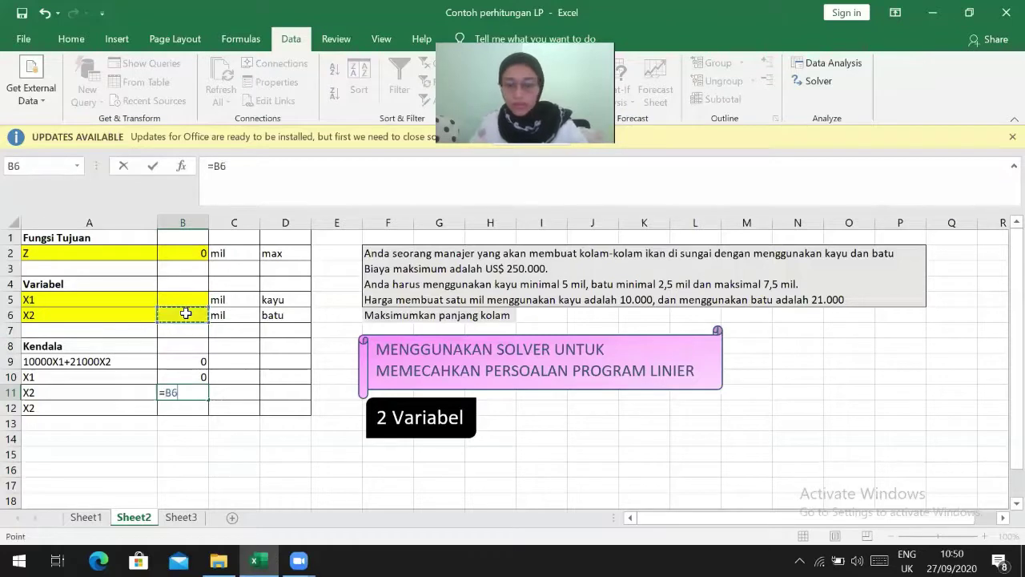
{"action": "key", "text": "Return"}
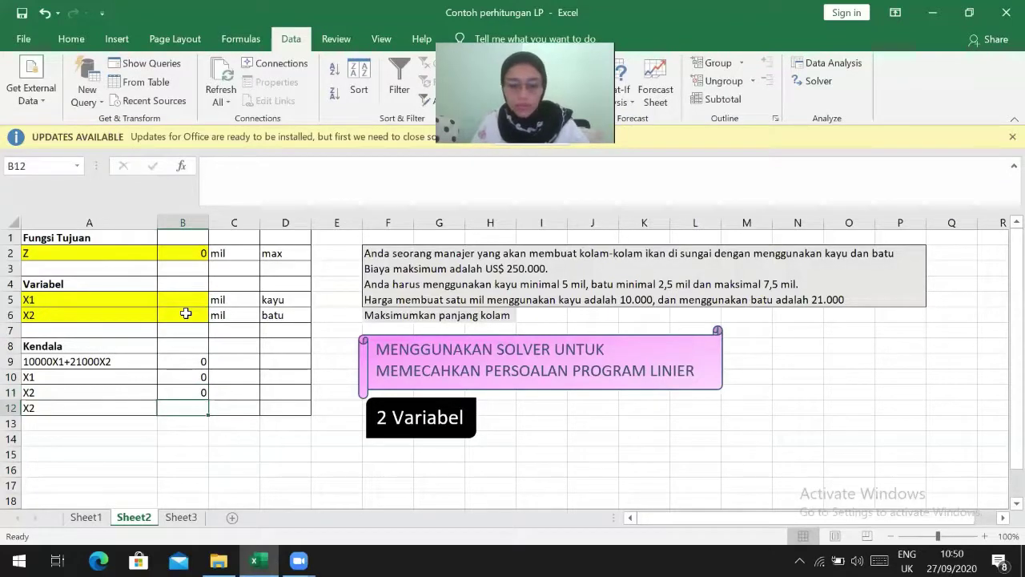
{"action": "type", "text": "="}
{"action": "left_click", "coordinate": [186, 313]}
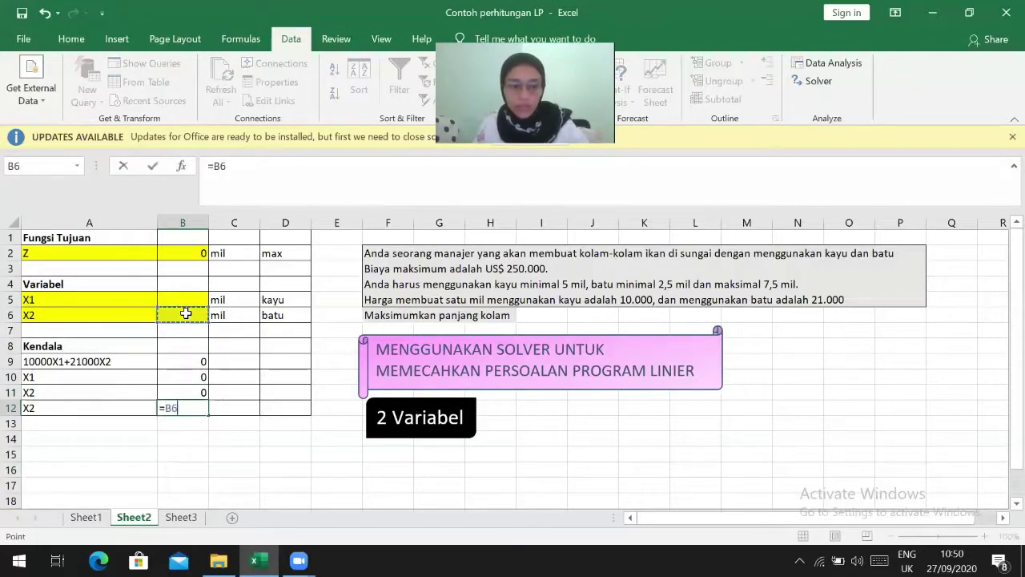
{"action": "key", "text": "Return"}
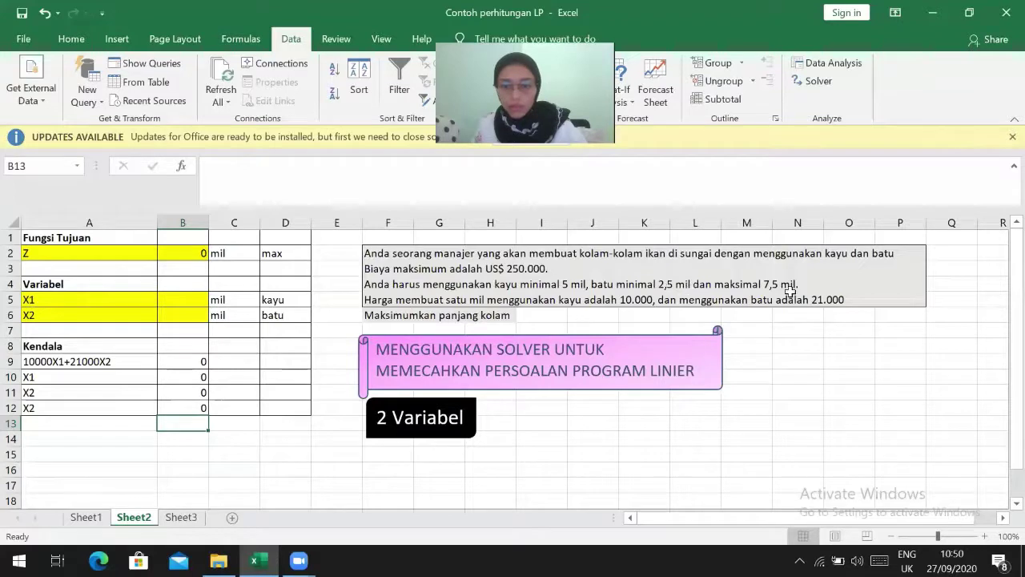
Check the constraint formulas in cells B9 to B11
{"action": "left_click", "coordinate": [189, 376]}
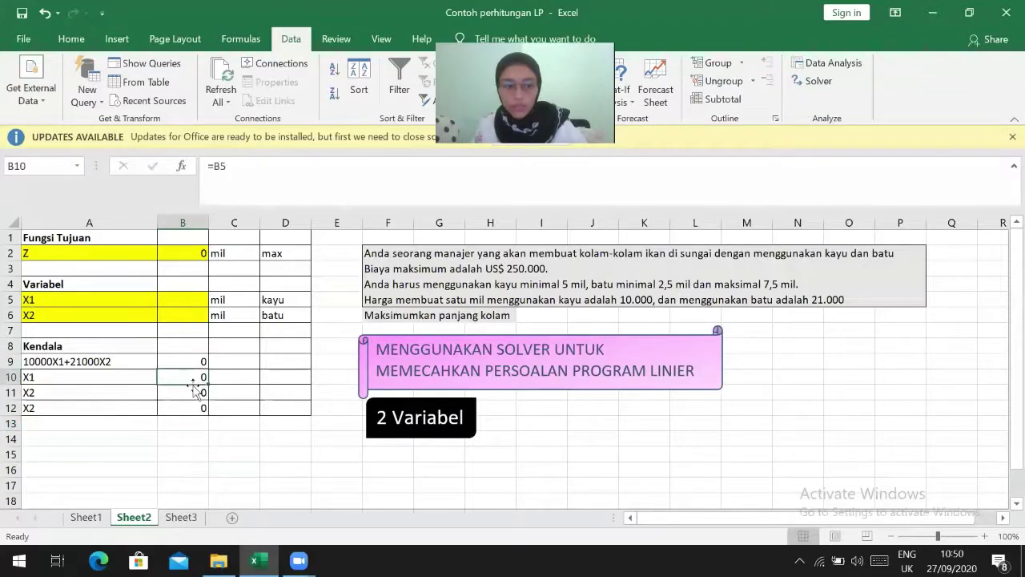
{"action": "left_click", "coordinate": [192, 393]}
{"action": "left_click", "coordinate": [191, 363]}
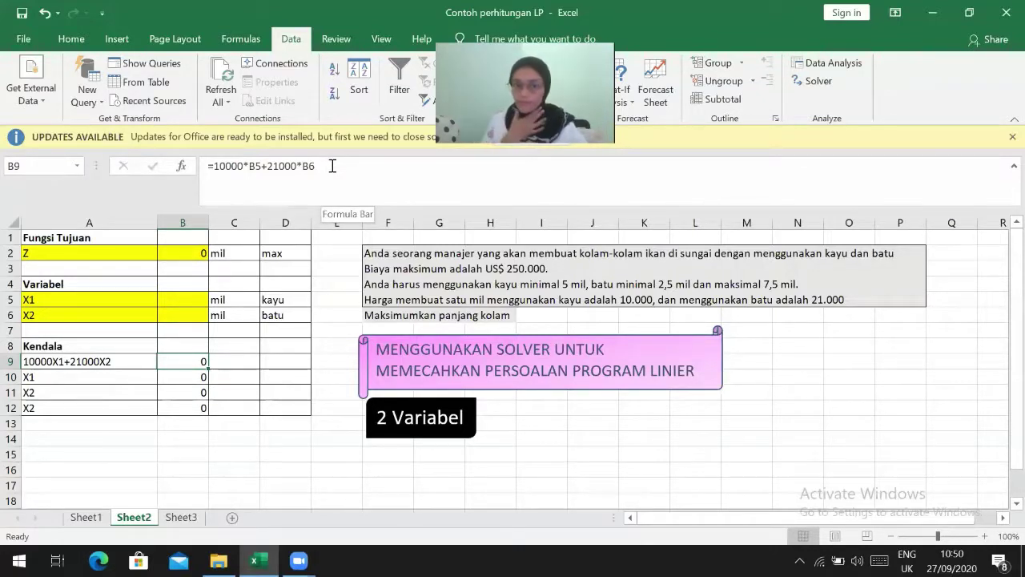
{"action": "left_click", "coordinate": [244, 368]}
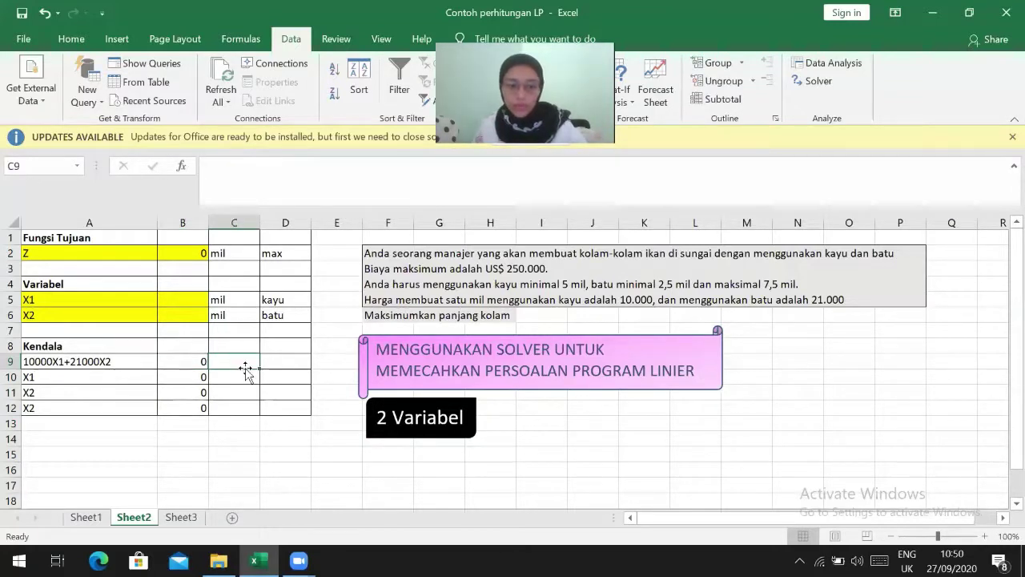
Open Solver, shift its window off the model table, and reset all Solver options and cell selections
{"action": "left_click", "coordinate": [816, 84]}
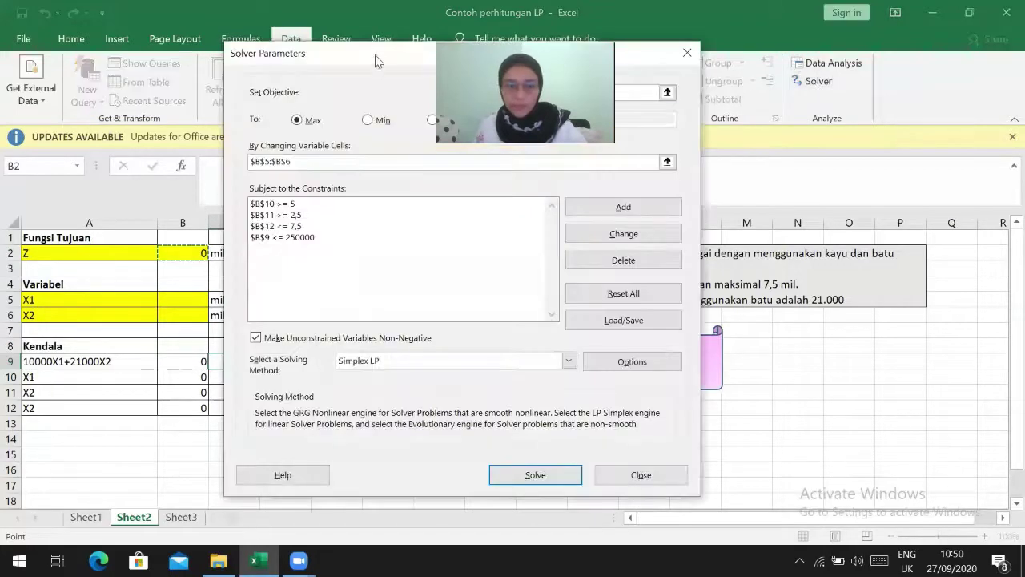
{"action": "left_click_drag", "start_coordinate": [378, 61], "coordinate": [587, 71]}
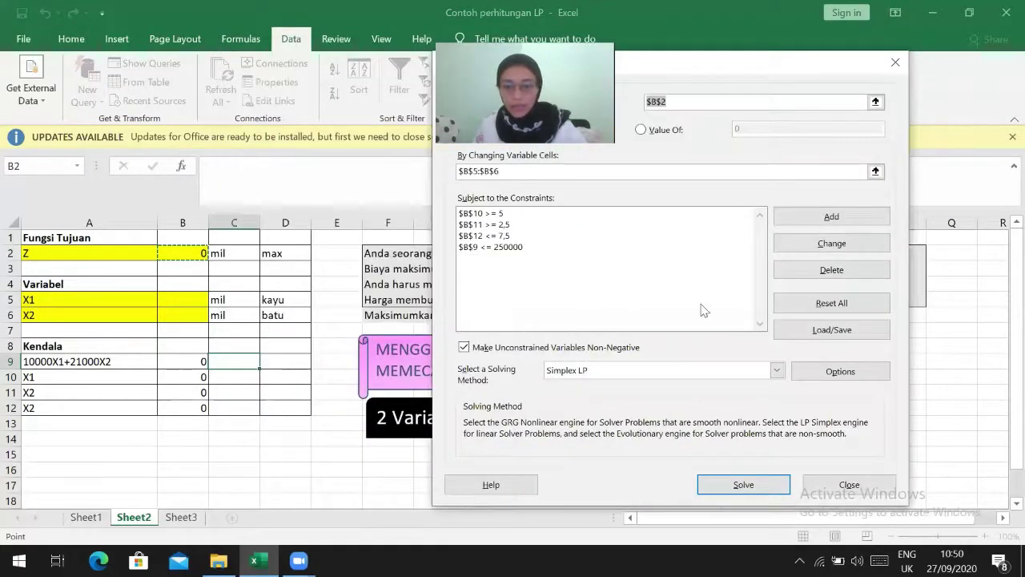
{"action": "left_click", "coordinate": [846, 301]}
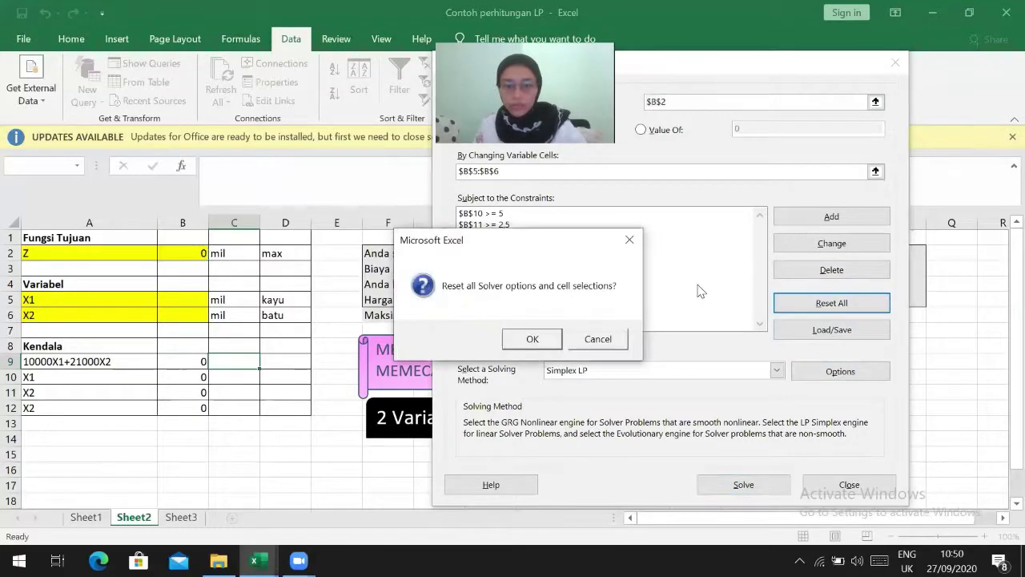
{"action": "left_click", "coordinate": [531, 339]}
Set the Solver objective to cell $B$2 with the Max goal
{"action": "left_click", "coordinate": [687, 105]}
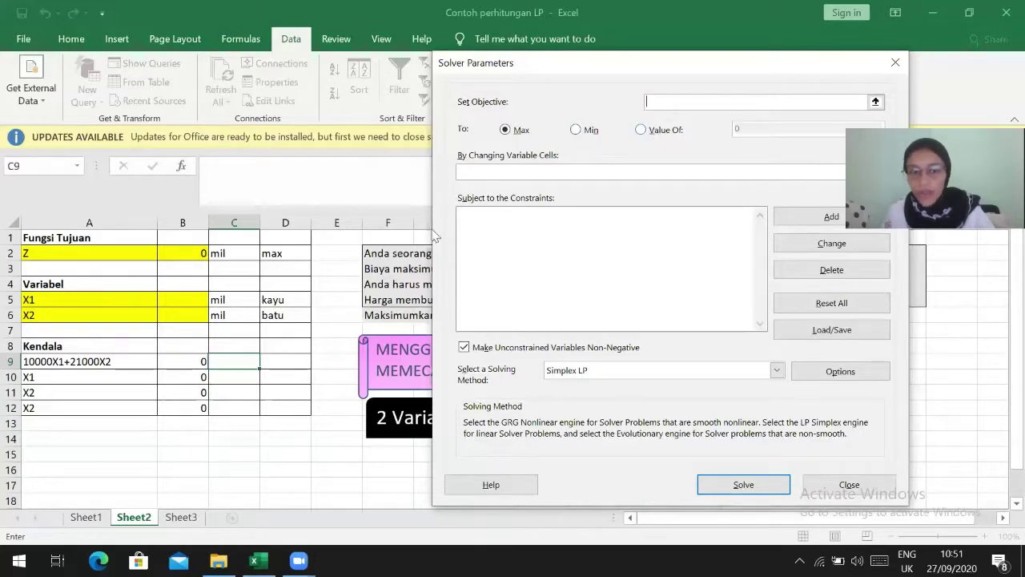
{"action": "left_click", "coordinate": [575, 130]}
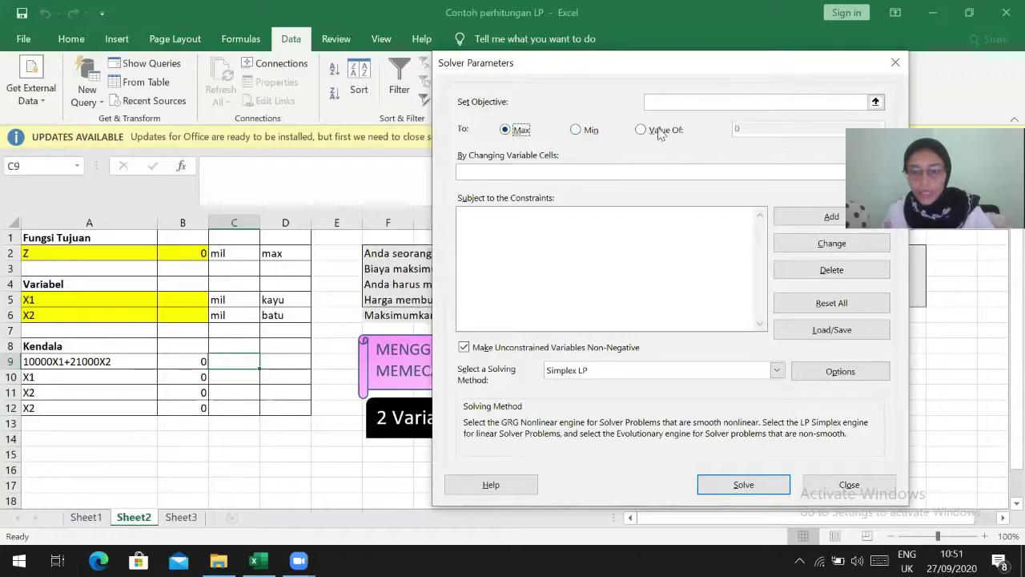
{"action": "left_click", "coordinate": [686, 102]}
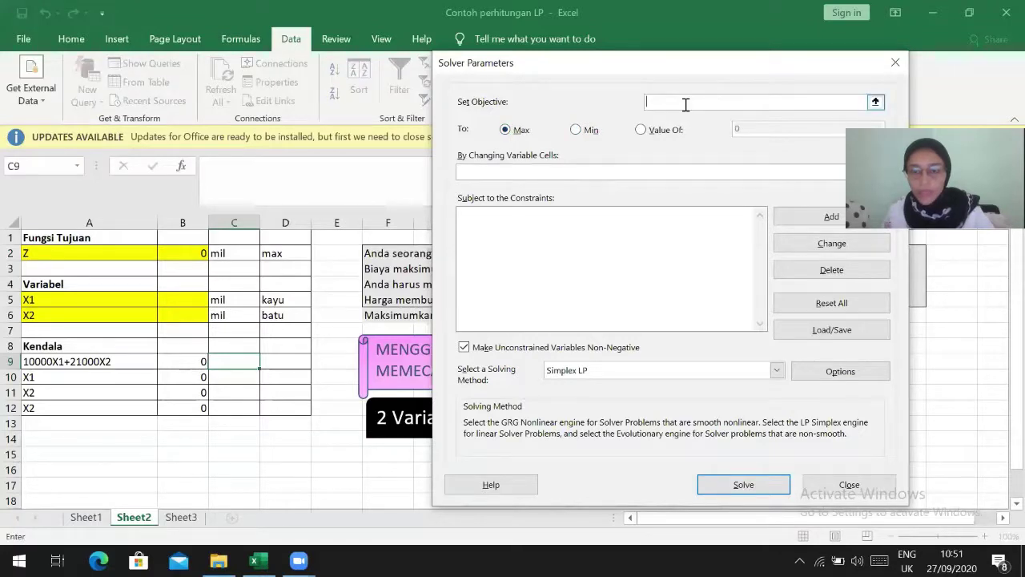
{"action": "left_click", "coordinate": [876, 102]}
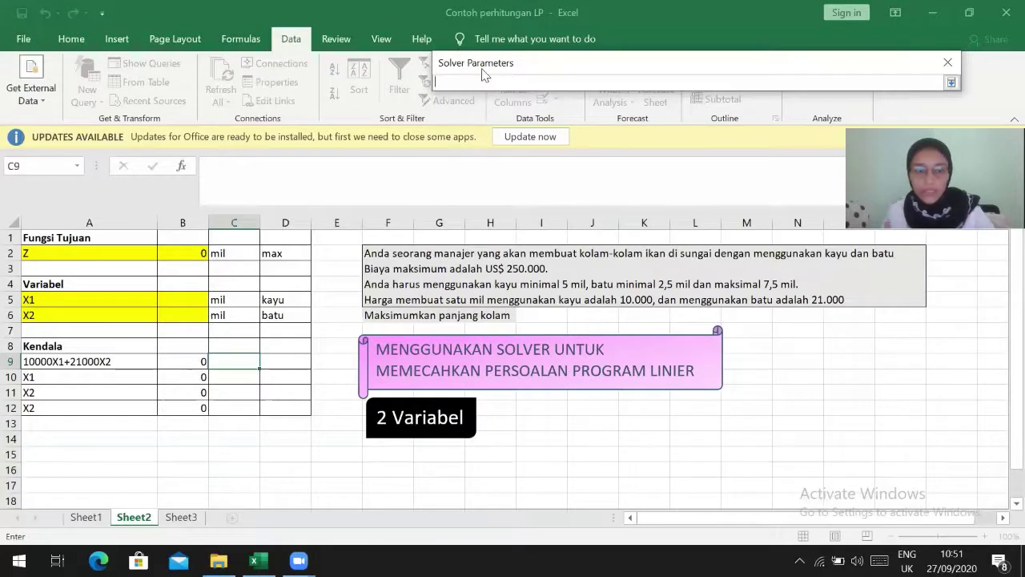
{"action": "left_click", "coordinate": [183, 254]}
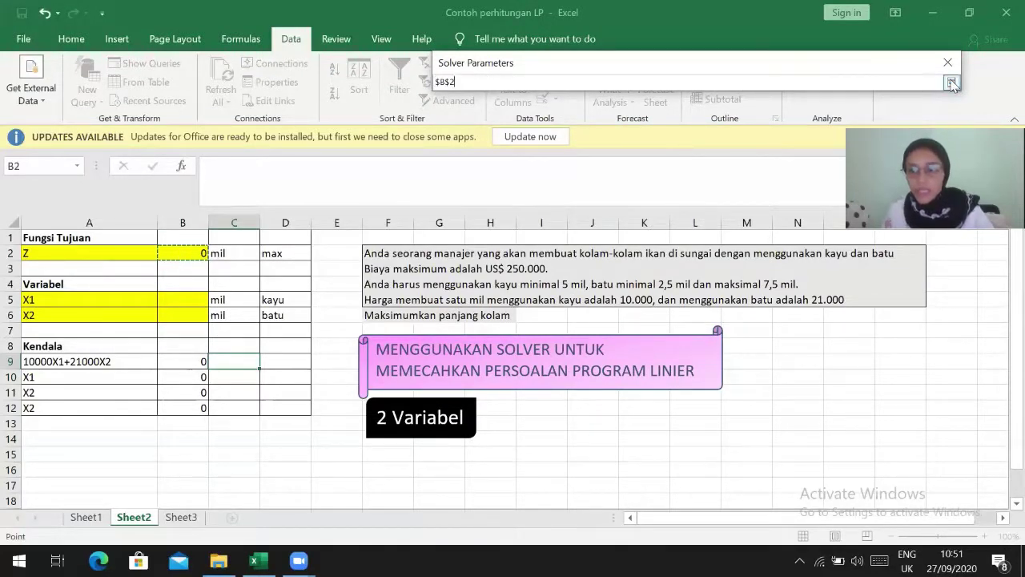
{"action": "left_click", "coordinate": [951, 83]}
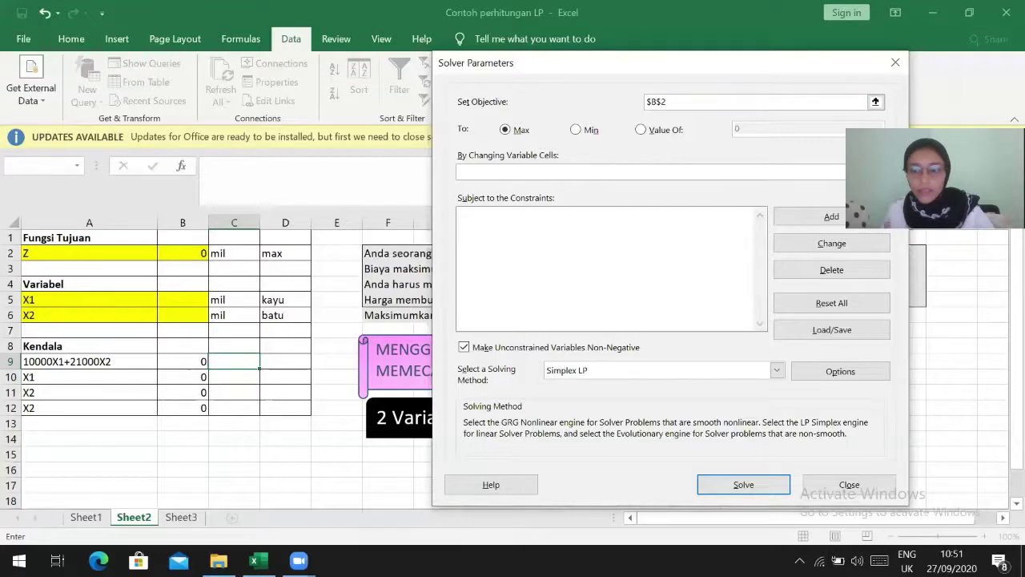
Set the Solver's changing variable cells to $B$5:$B$6, the X1 and X2 values
{"action": "left_click", "coordinate": [875, 173]}
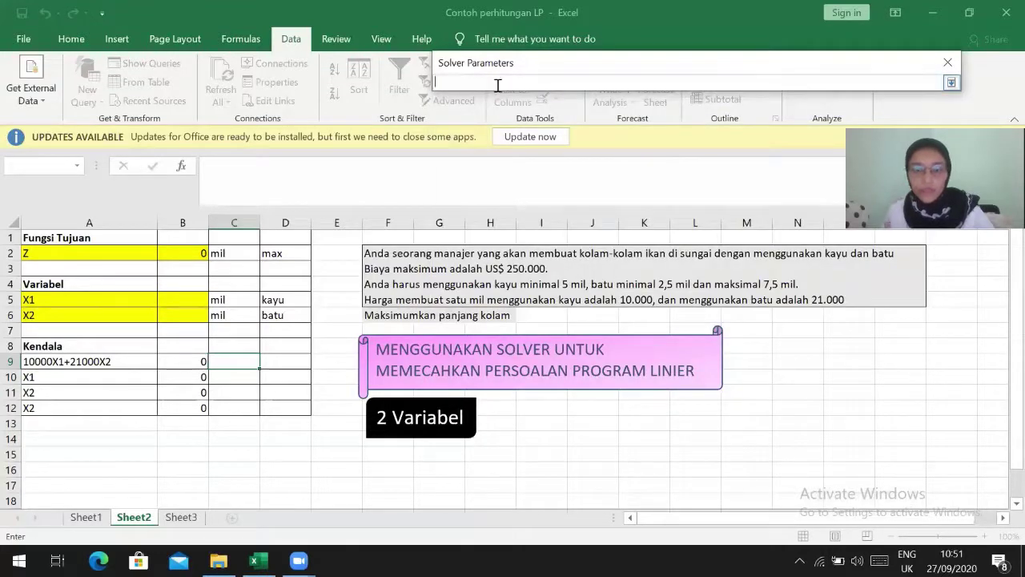
{"action": "left_click_drag", "start_coordinate": [197, 298], "coordinate": [197, 313]}
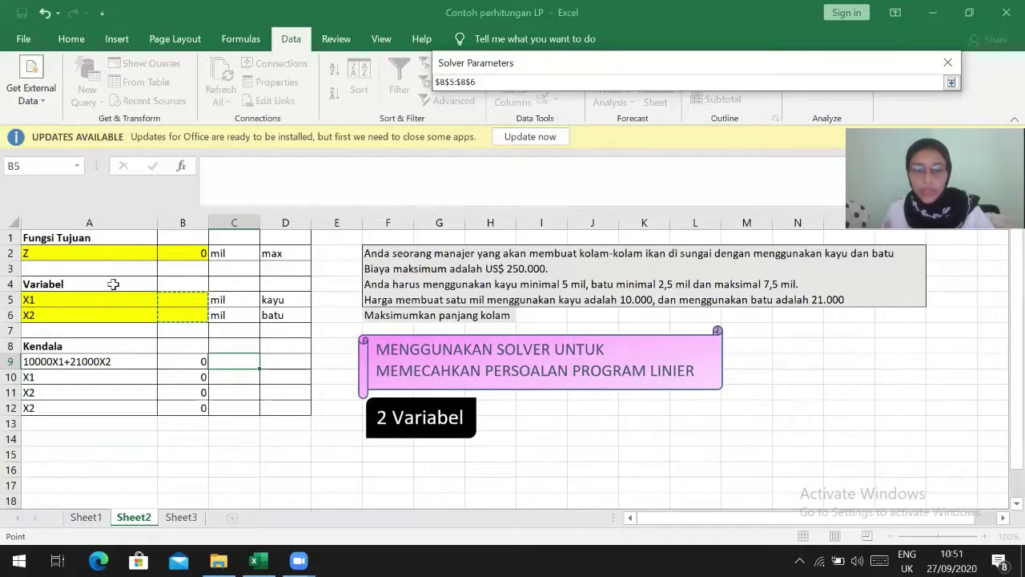
{"action": "left_click", "coordinate": [951, 83]}
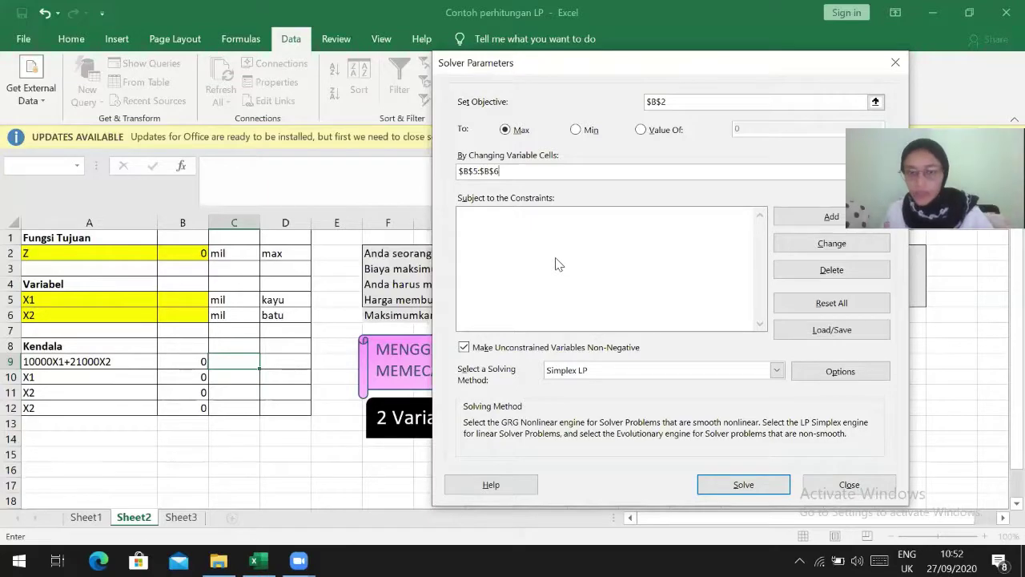
Add the cost constraint $B$9 <= 250000 to Solver, keeping the constraint dialog clear of the maximum cost text
{"action": "left_click", "coordinate": [817, 217]}
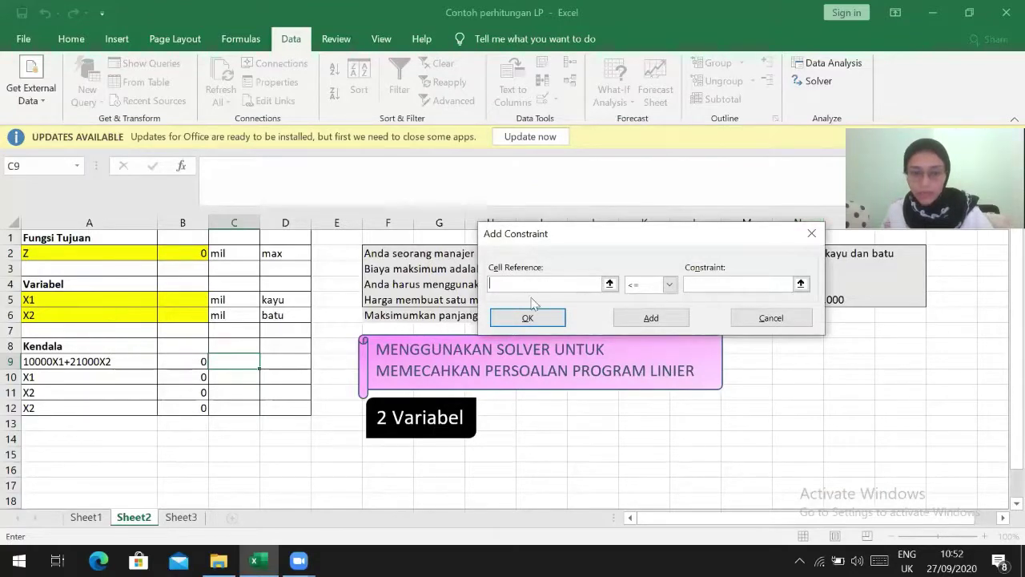
{"action": "left_click", "coordinate": [610, 285]}
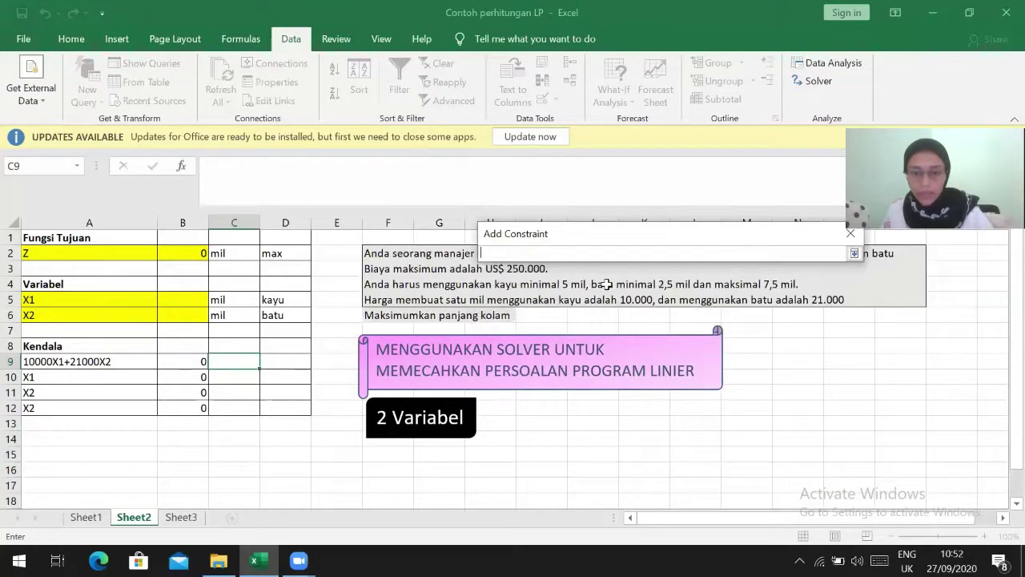
{"action": "left_click", "coordinate": [196, 362]}
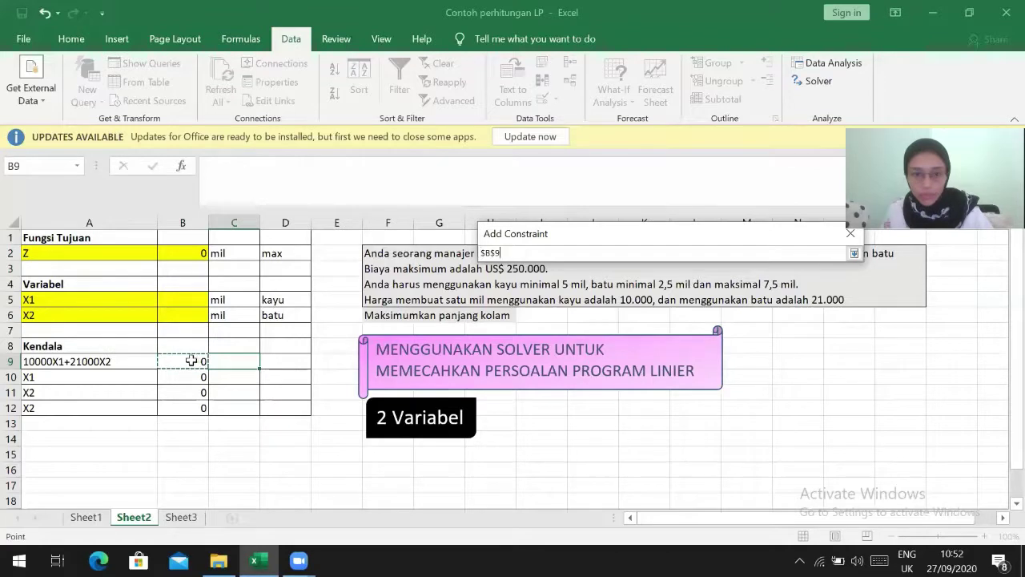
{"action": "left_click", "coordinate": [854, 253]}
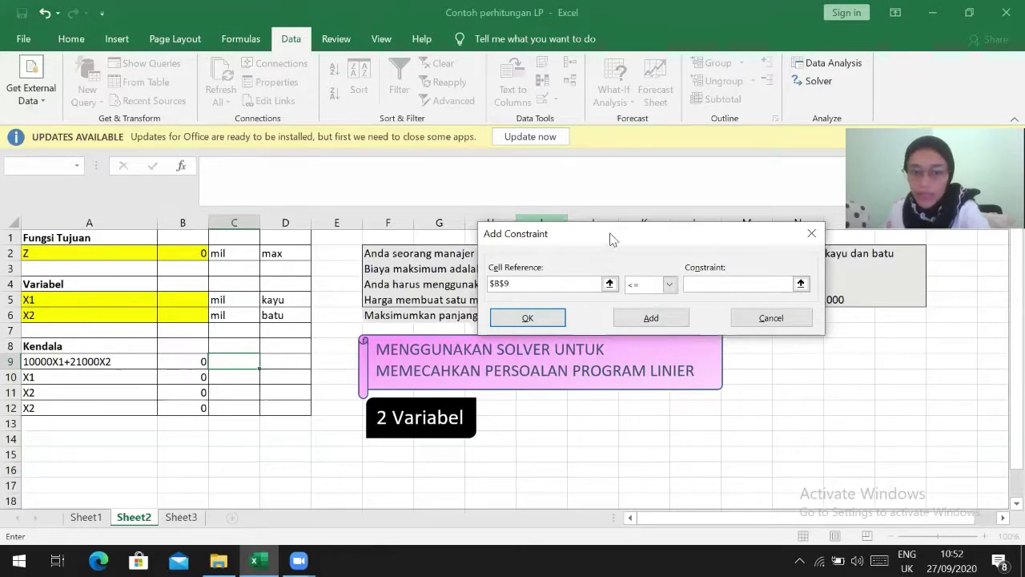
{"action": "left_click_drag", "start_coordinate": [612, 230], "coordinate": [625, 283]}
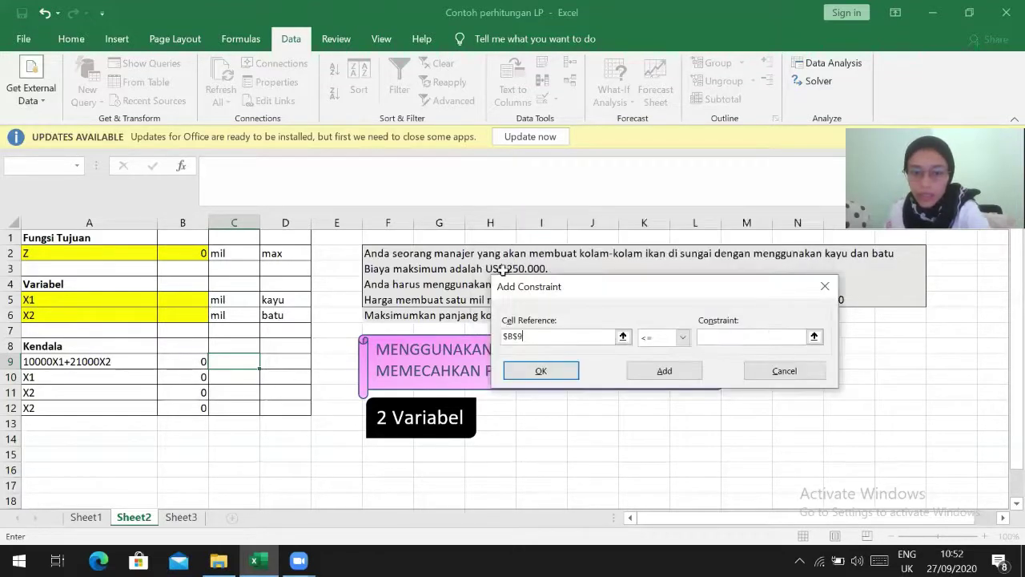
{"action": "left_click", "coordinate": [683, 338]}
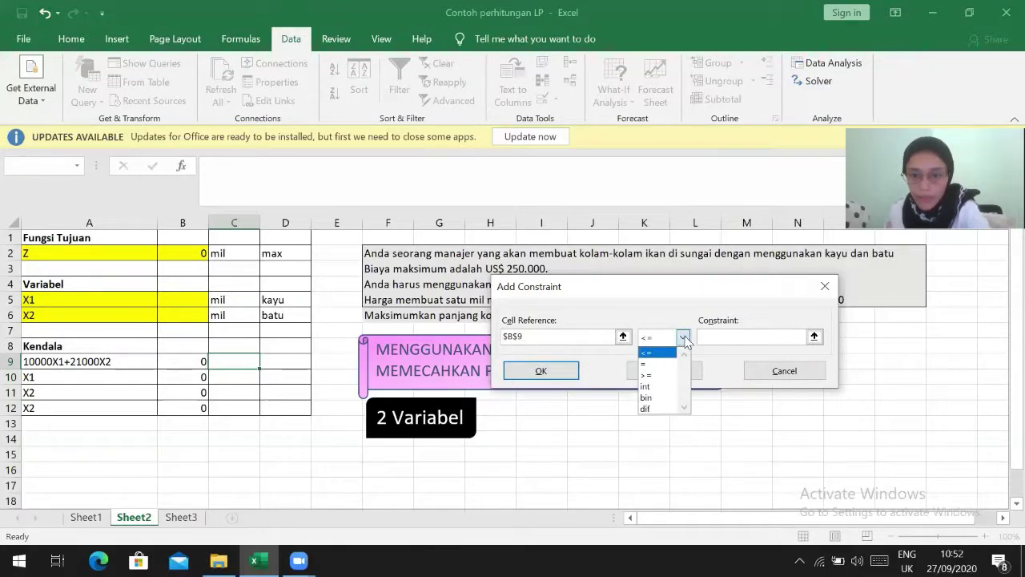
{"action": "left_click", "coordinate": [651, 353]}
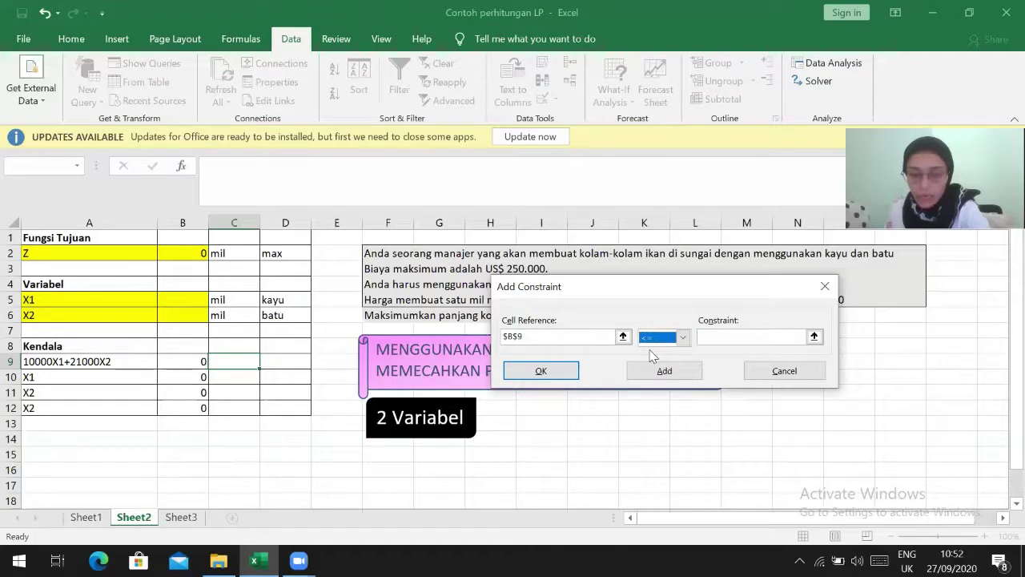
{"action": "left_click", "coordinate": [786, 335]}
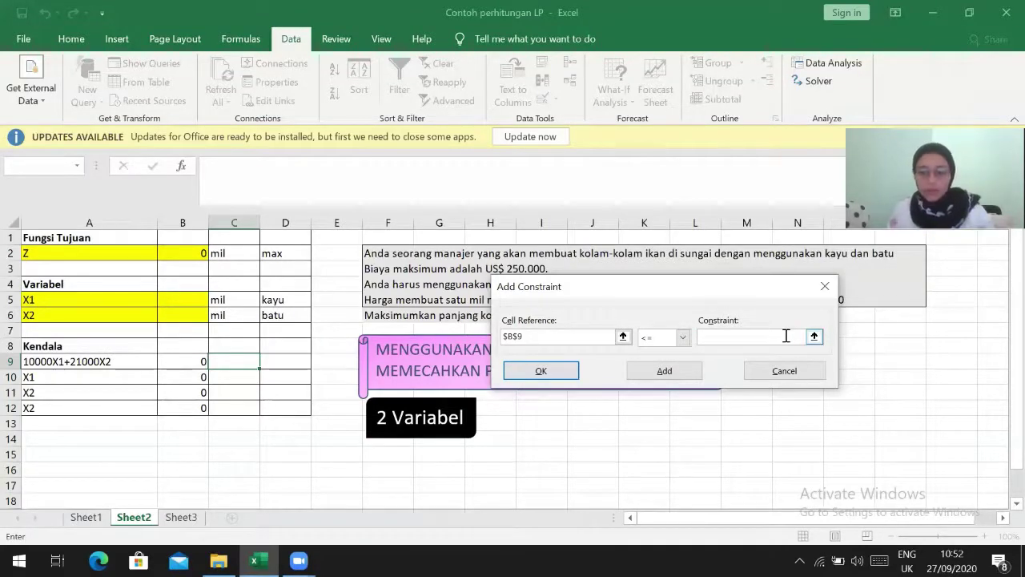
{"action": "type", "text": "2500"}
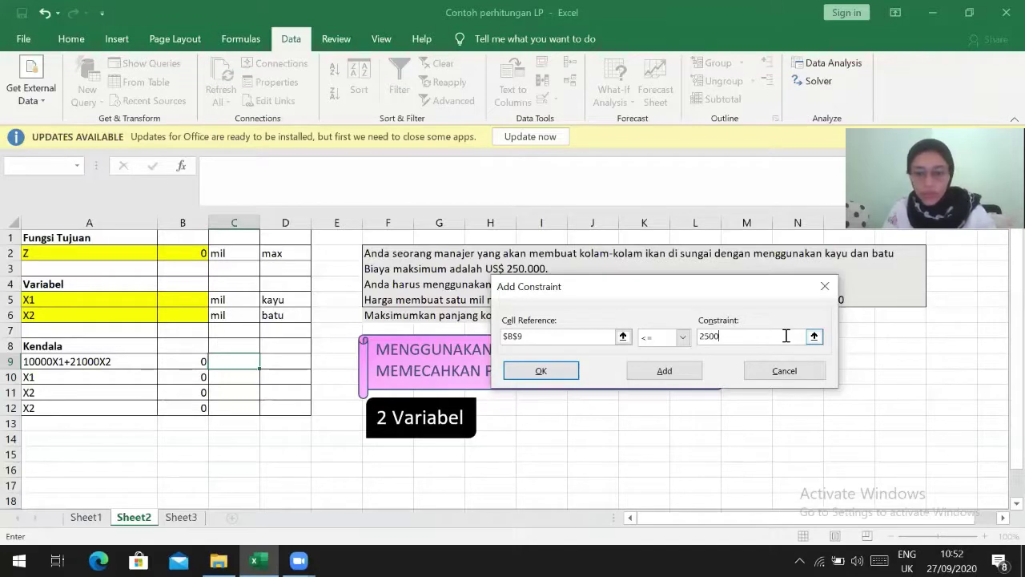
{"action": "type", "text": "00"}
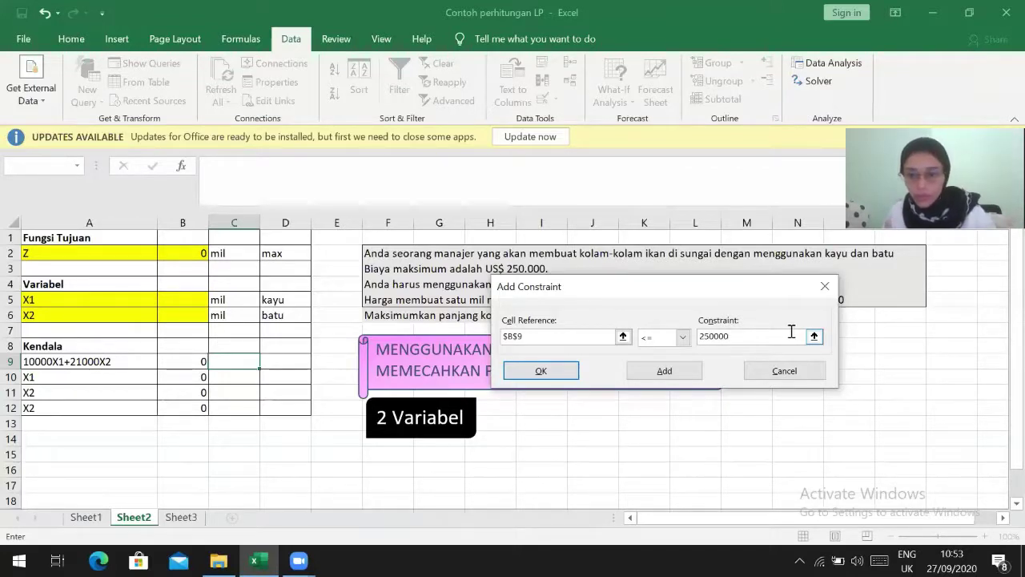
{"action": "left_click", "coordinate": [666, 371]}
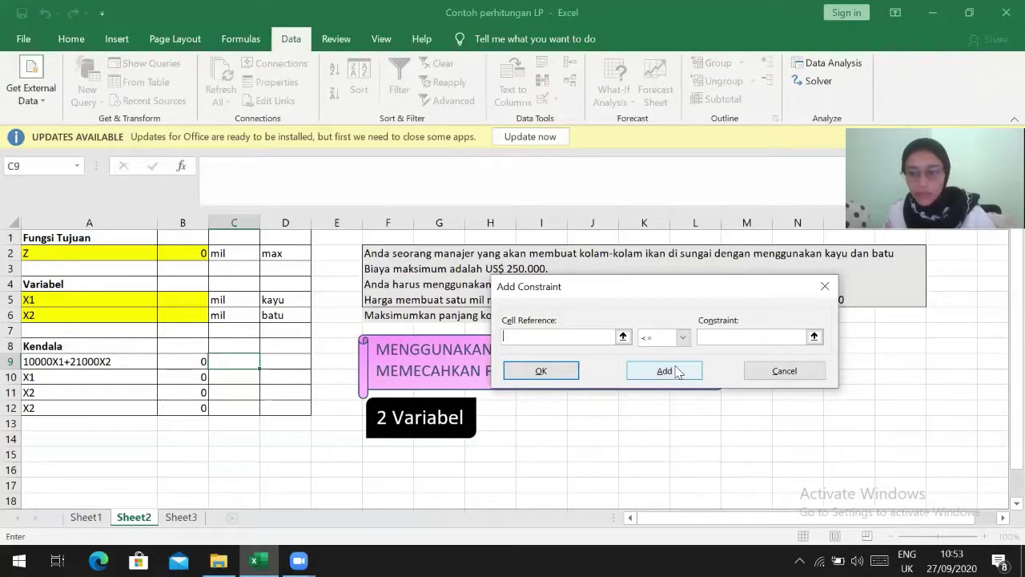
Add the X1 minimum constraint $B$10 >= 5 to Solver
{"action": "left_click", "coordinate": [190, 376]}
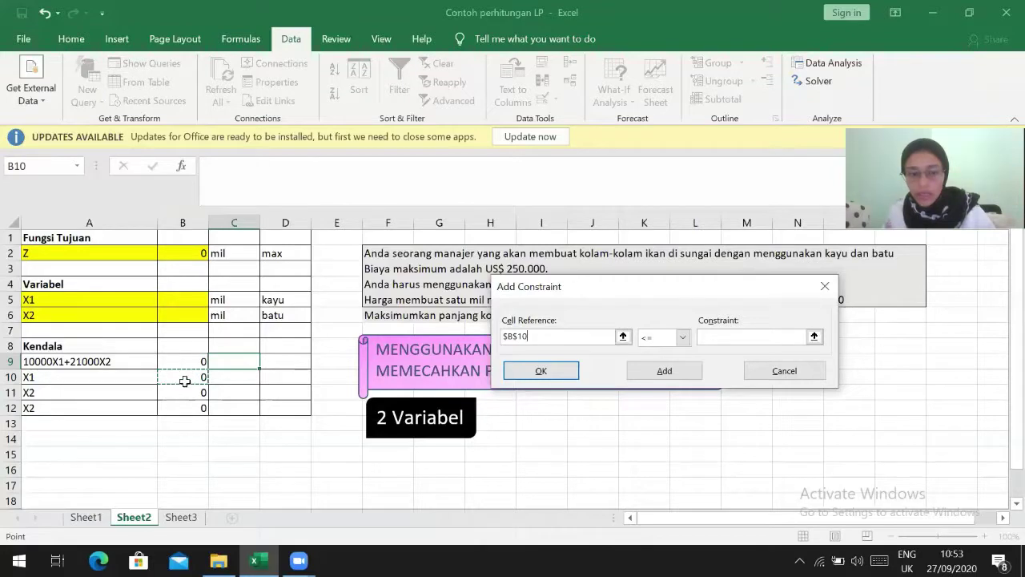
{"action": "left_click", "coordinate": [683, 339]}
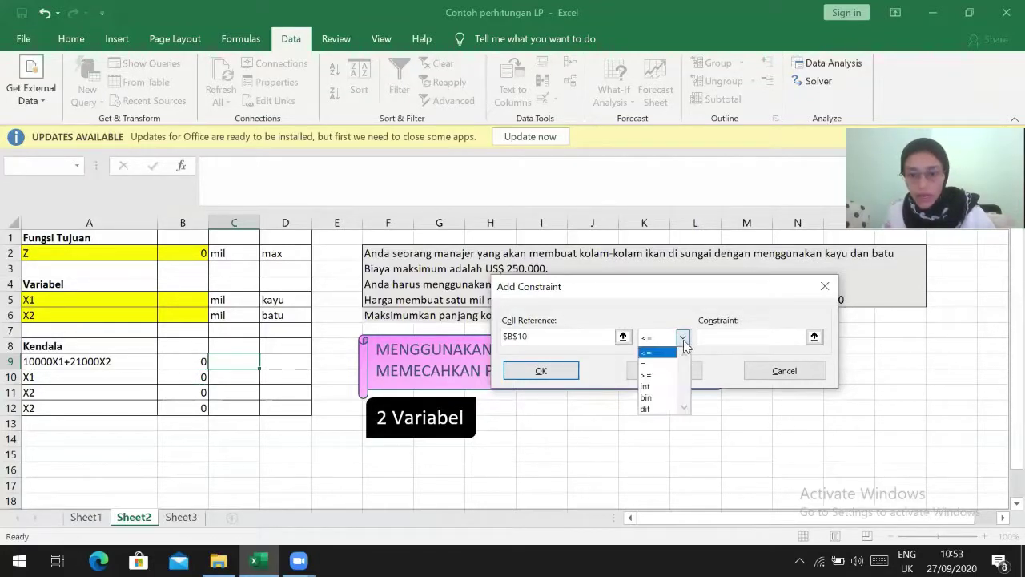
{"action": "left_click", "coordinate": [646, 375]}
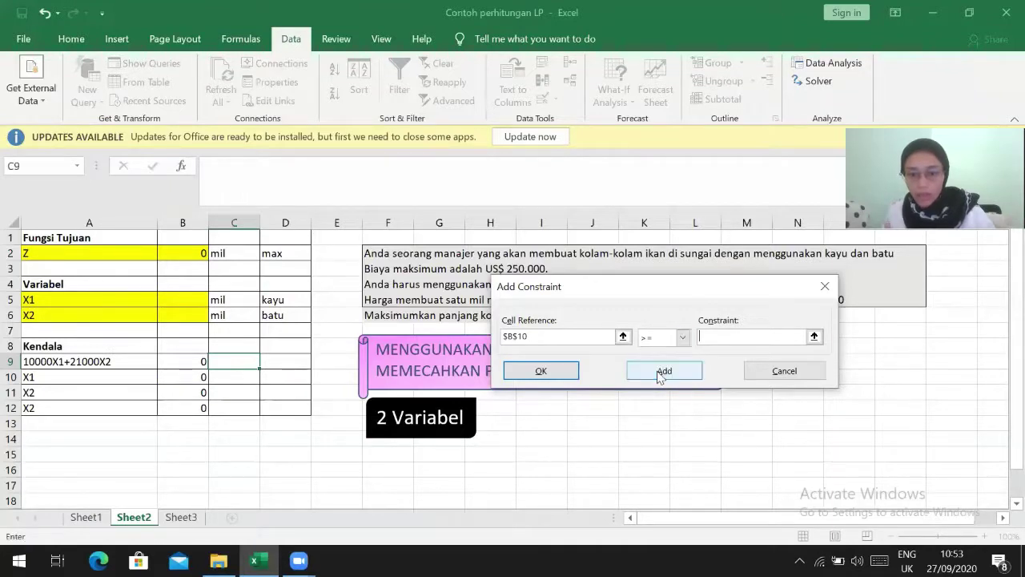
{"action": "type", "text": "5"}
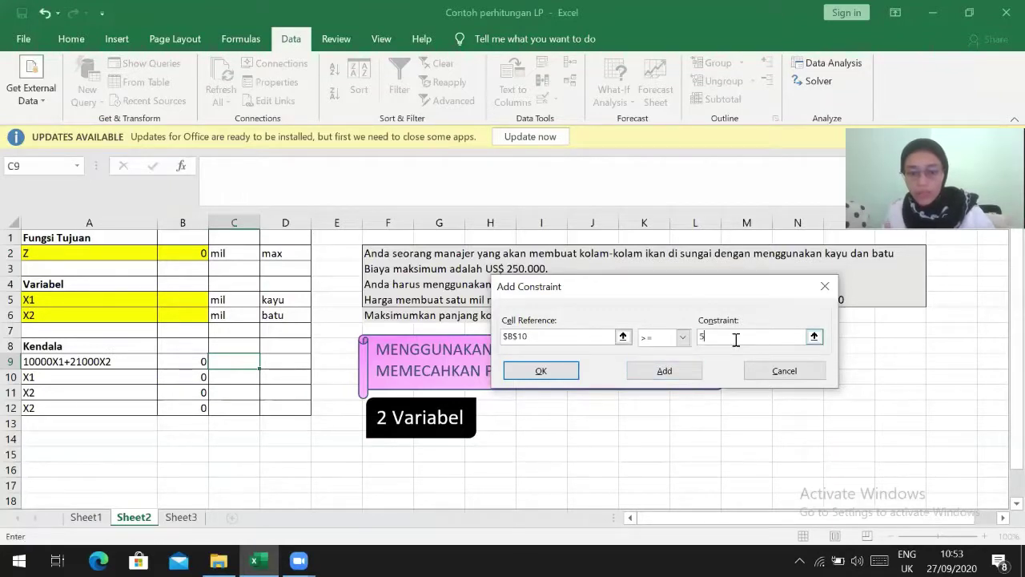
{"action": "left_click", "coordinate": [684, 372]}
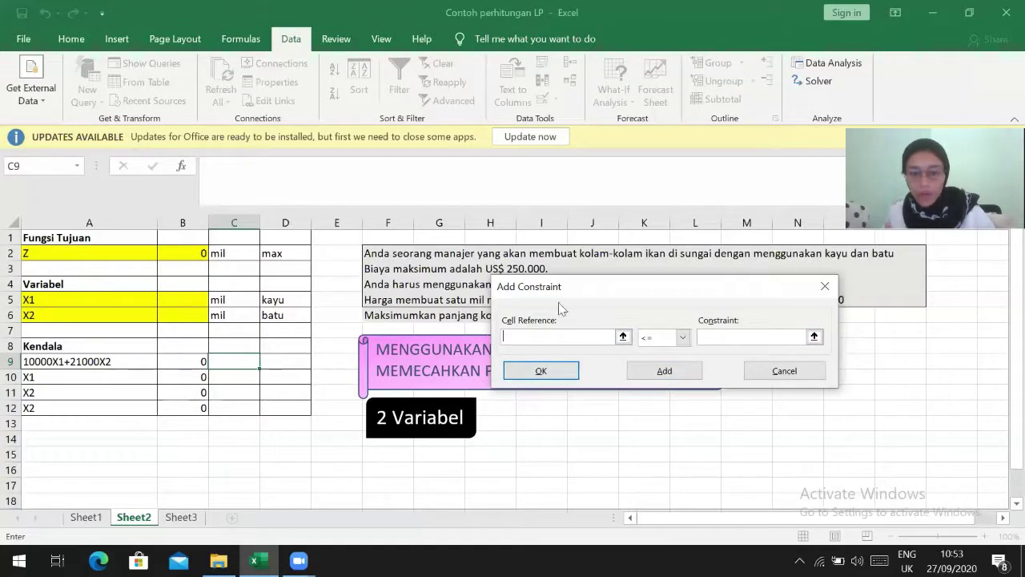
Uncover the problem text behind the constraint dialog and add the X2 minimum constraint $B$11 >= 2,5
{"action": "left_click_drag", "start_coordinate": [585, 297], "coordinate": [589, 333]}
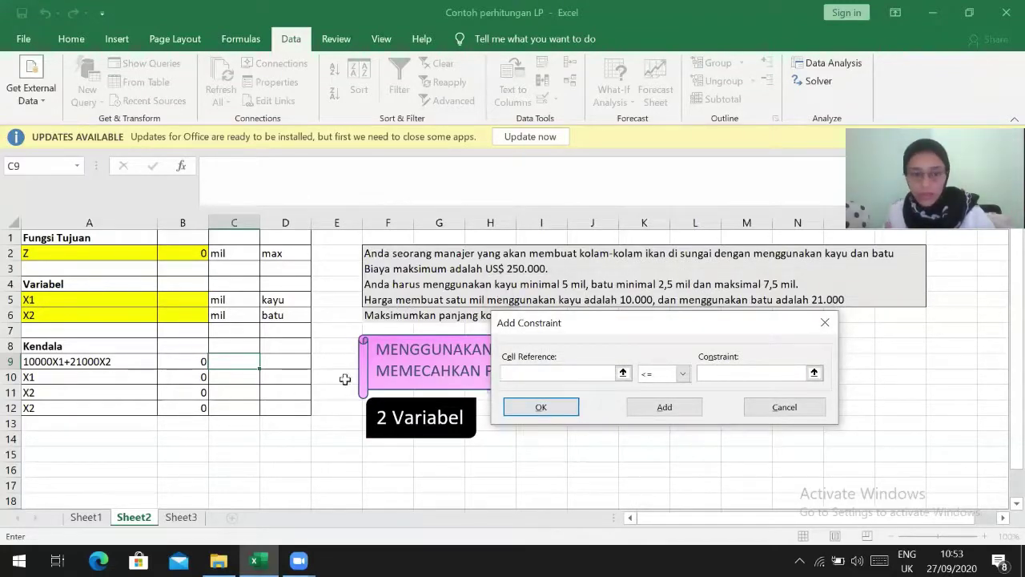
{"action": "left_click", "coordinate": [199, 392]}
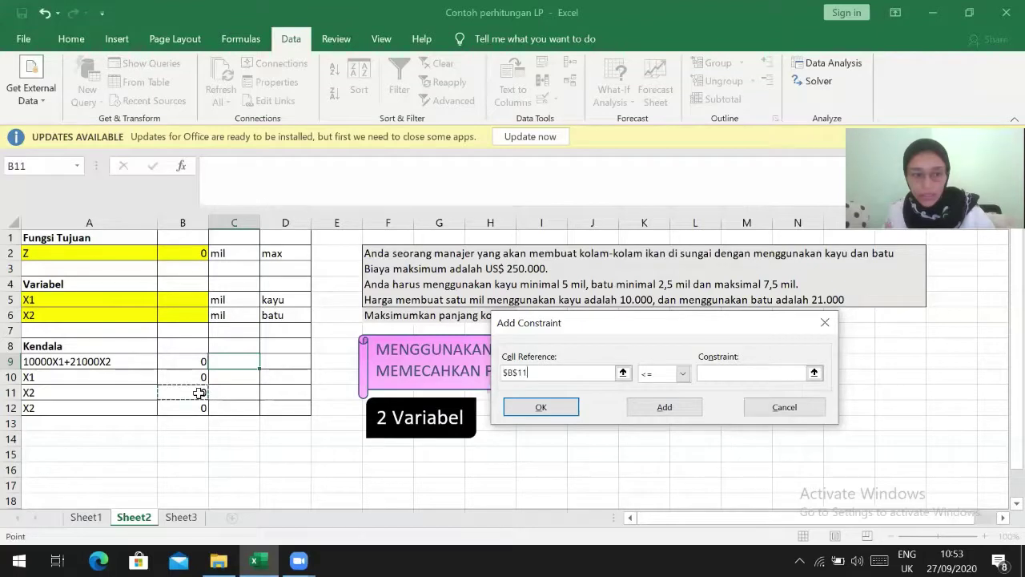
{"action": "left_click", "coordinate": [683, 374]}
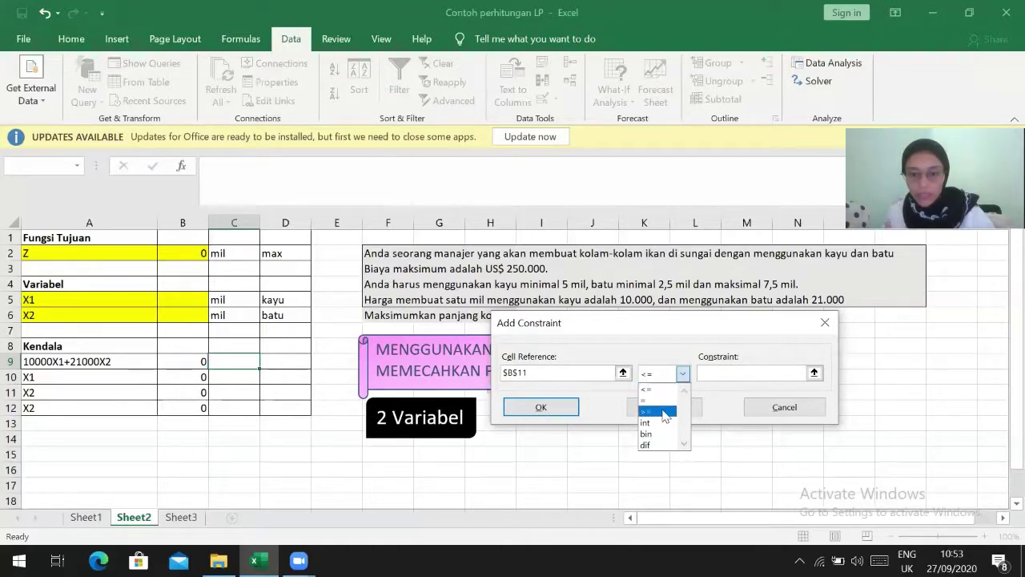
{"action": "left_click", "coordinate": [664, 411]}
{"action": "type", "text": "2,5"}
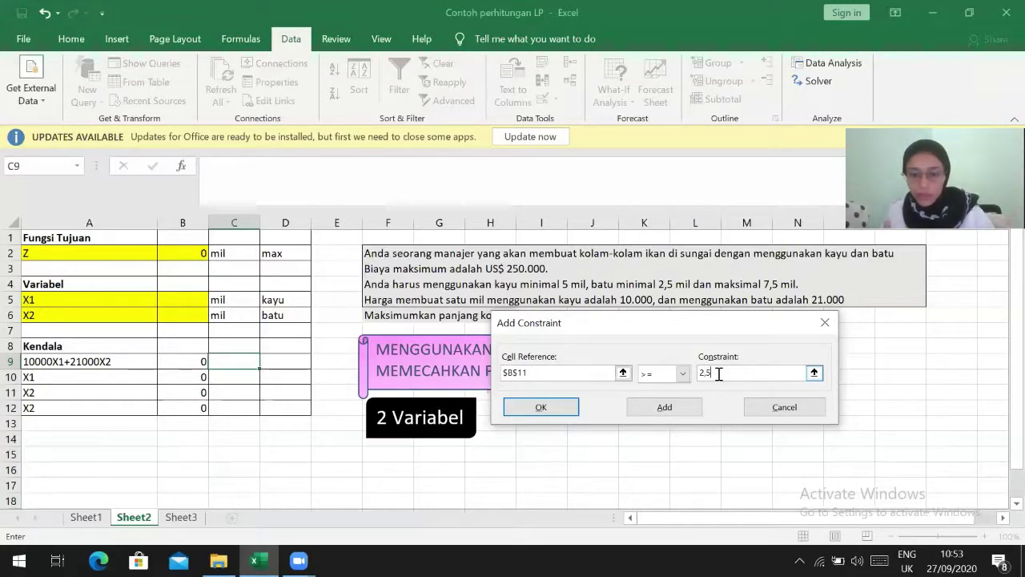
{"action": "left_click", "coordinate": [693, 409]}
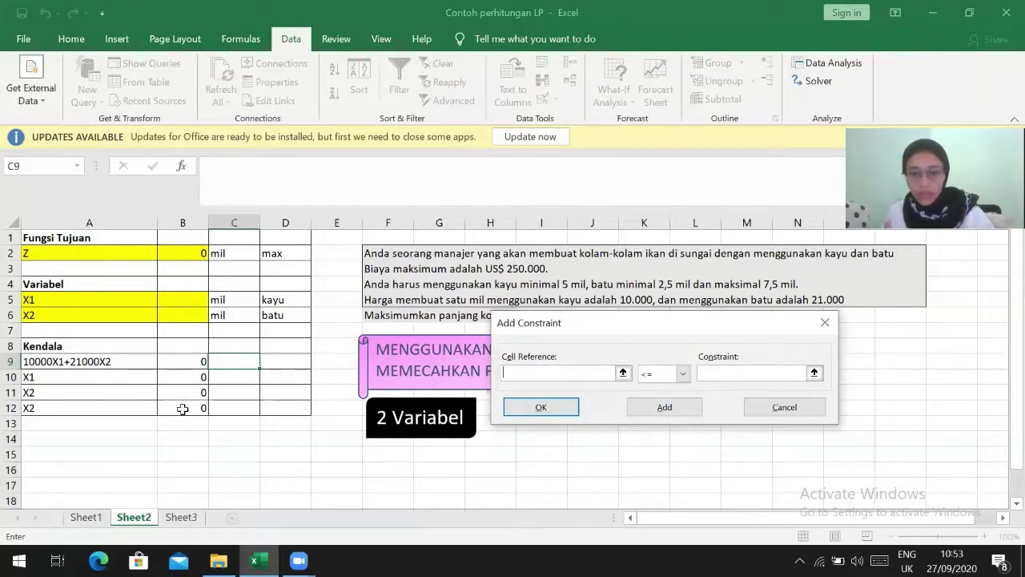
Add the X2 maximum constraint $B$12 <= 7,5 and return to the Solver parameters
{"action": "left_click", "coordinate": [182, 408]}
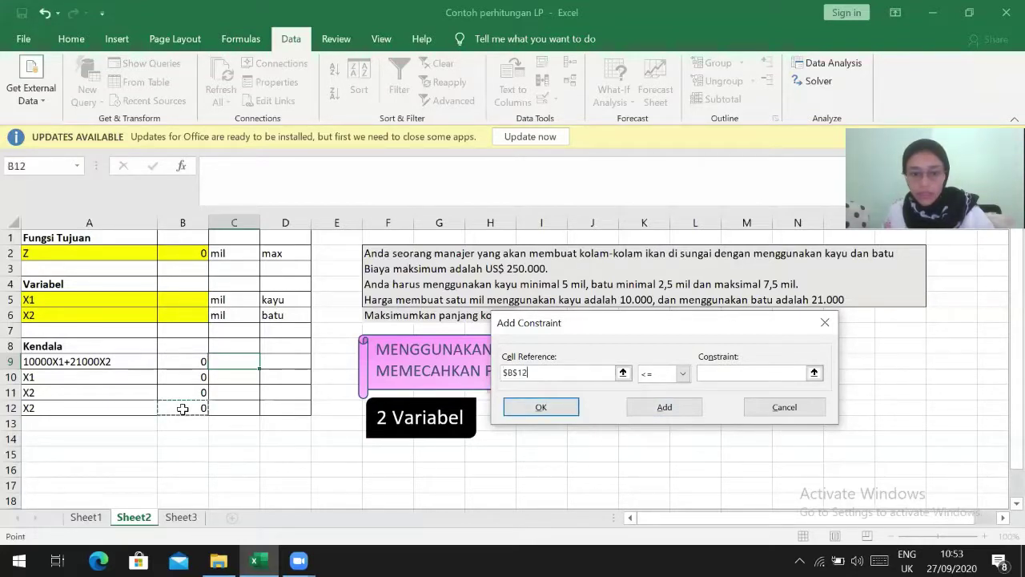
{"action": "left_click", "coordinate": [682, 376]}
{"action": "left_click", "coordinate": [656, 387]}
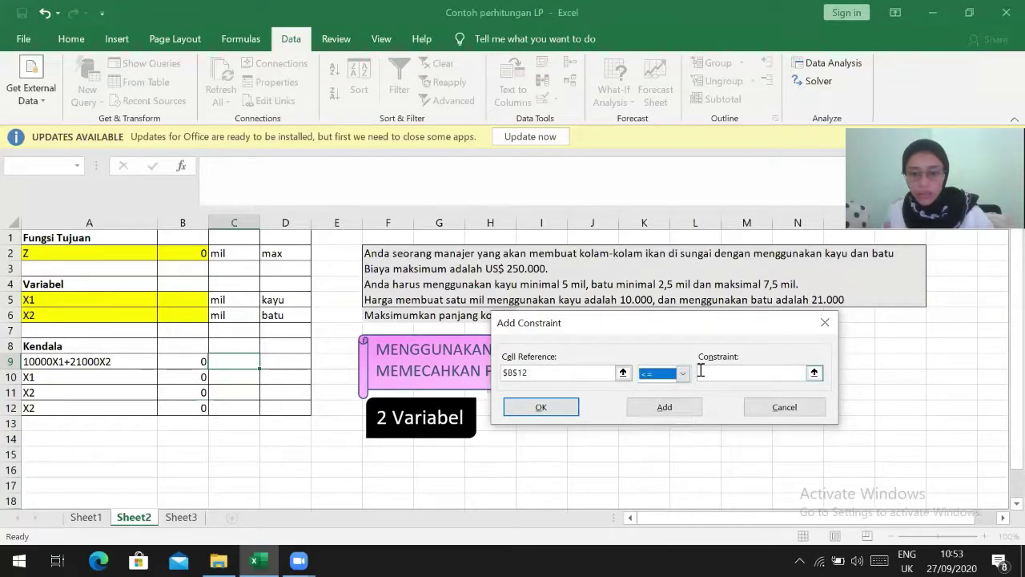
{"action": "left_click", "coordinate": [701, 370]}
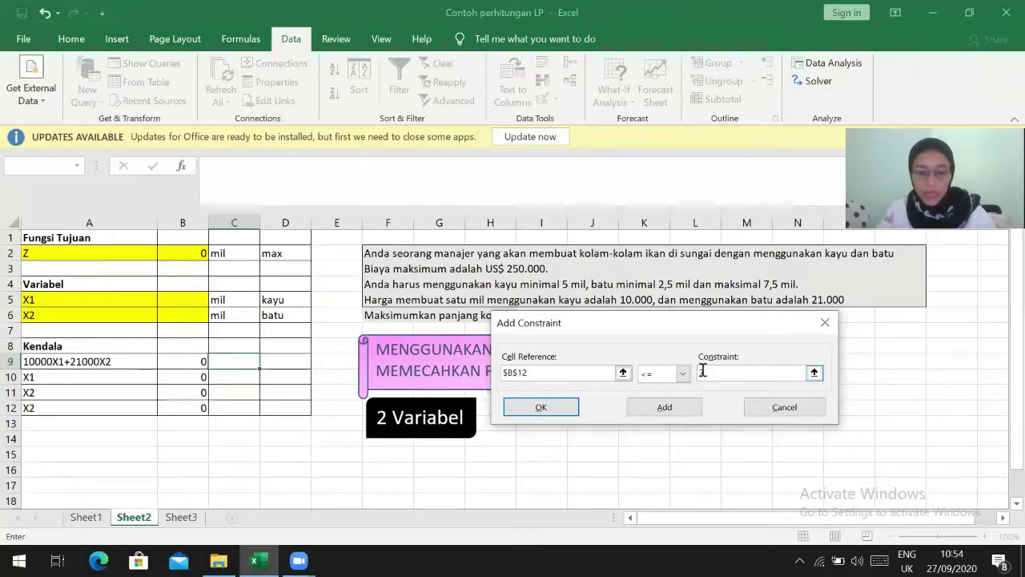
{"action": "type", "text": "7,5"}
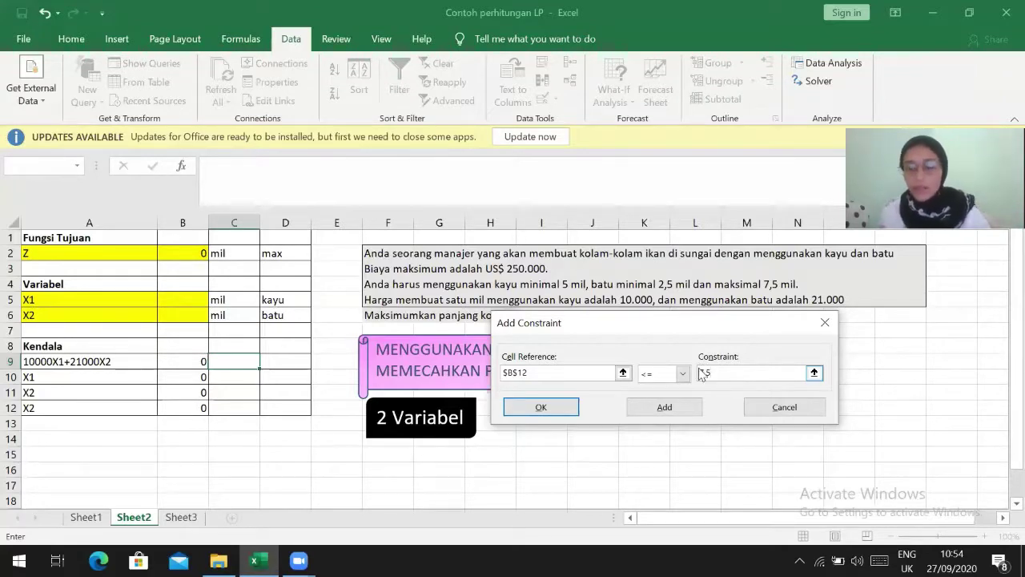
{"action": "left_click", "coordinate": [559, 410]}
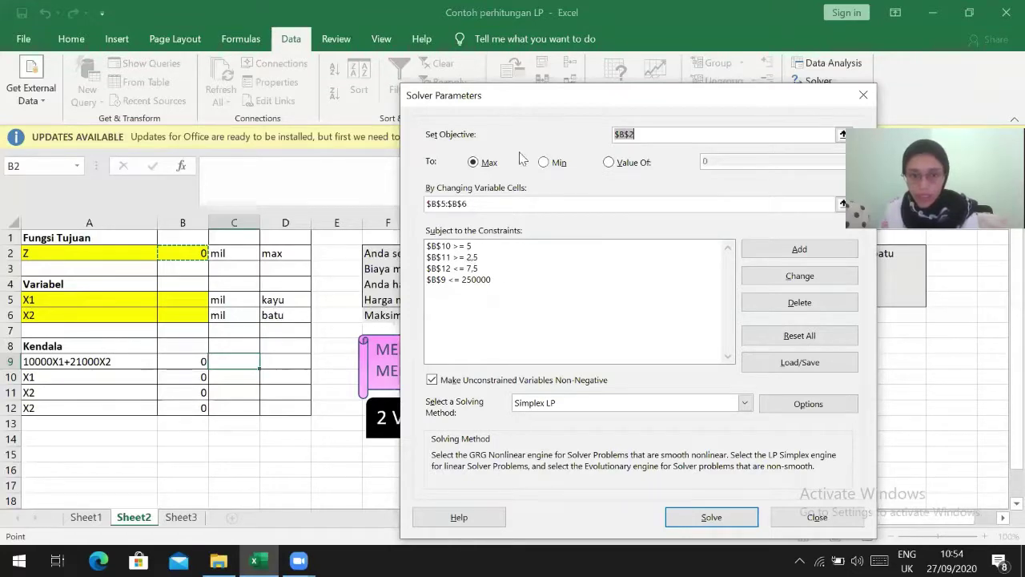
Uncover the worksheet data and problem text behind the Solver parameters, and select Simplex LP as the solving method
{"action": "left_click_drag", "start_coordinate": [523, 104], "coordinate": [133, 93]}
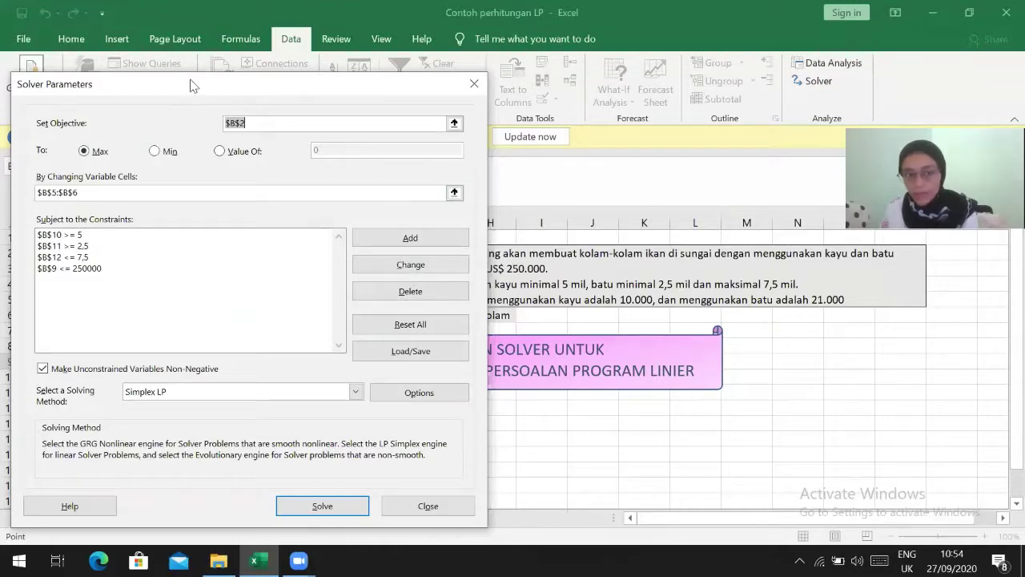
{"action": "left_click_drag", "start_coordinate": [192, 84], "coordinate": [509, 67]}
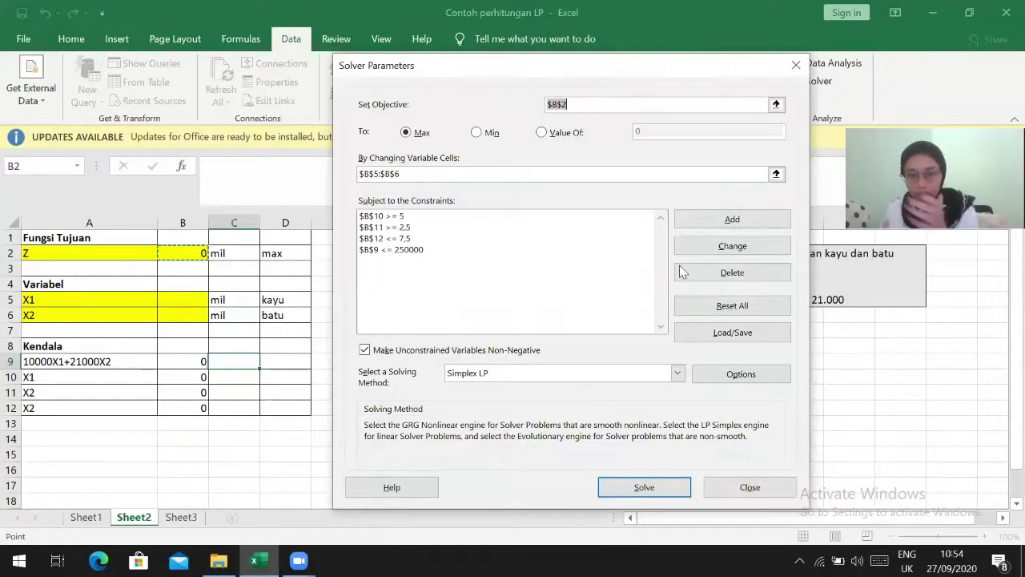
{"action": "left_click", "coordinate": [678, 373]}
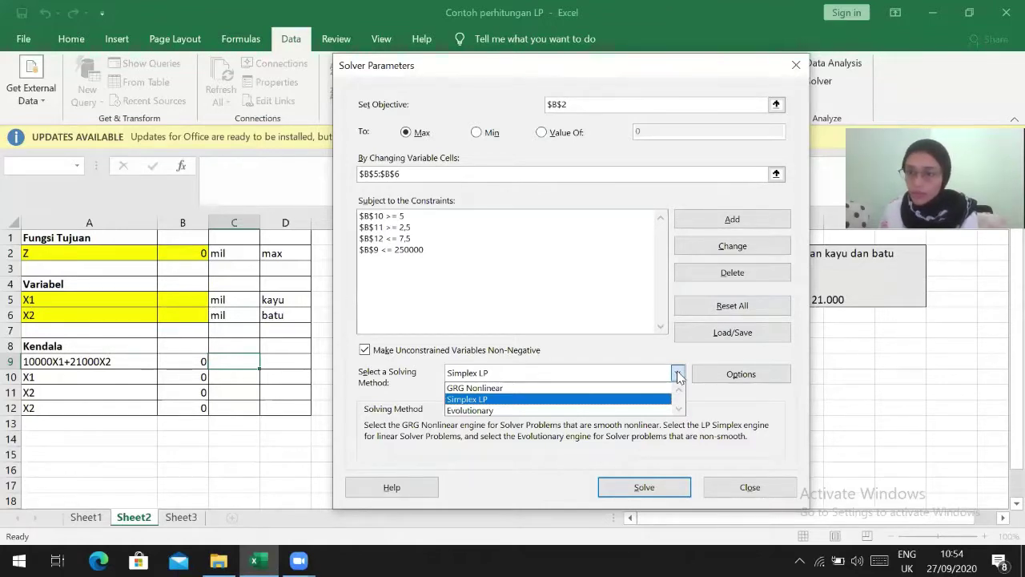
{"action": "left_click", "coordinate": [540, 399]}
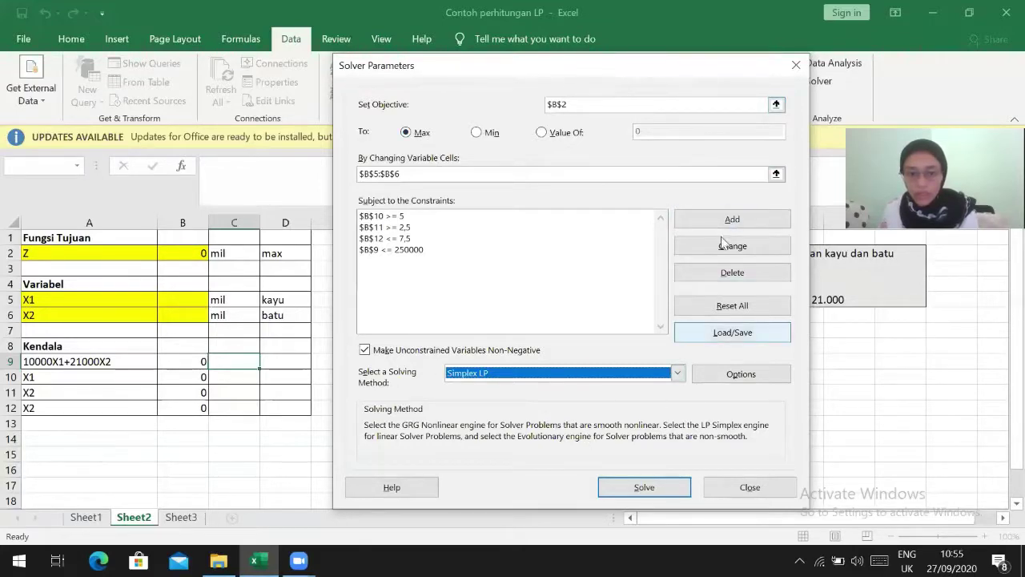
Solve the model and keep the Solver solution in the worksheet, keeping the results dialog clear of the solved cells
{"action": "left_click", "coordinate": [639, 488]}
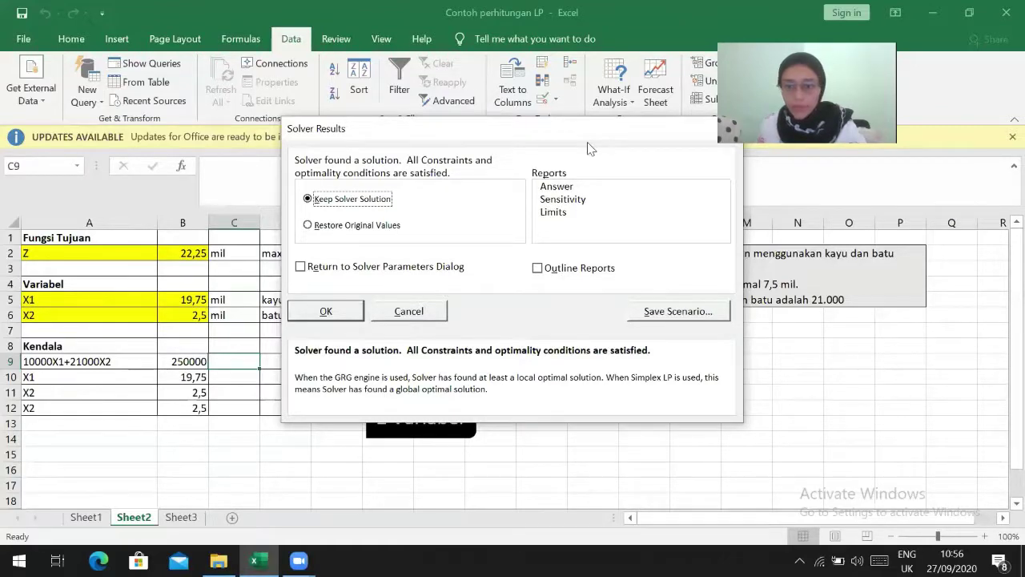
{"action": "left_click_drag", "start_coordinate": [587, 144], "coordinate": [699, 212]}
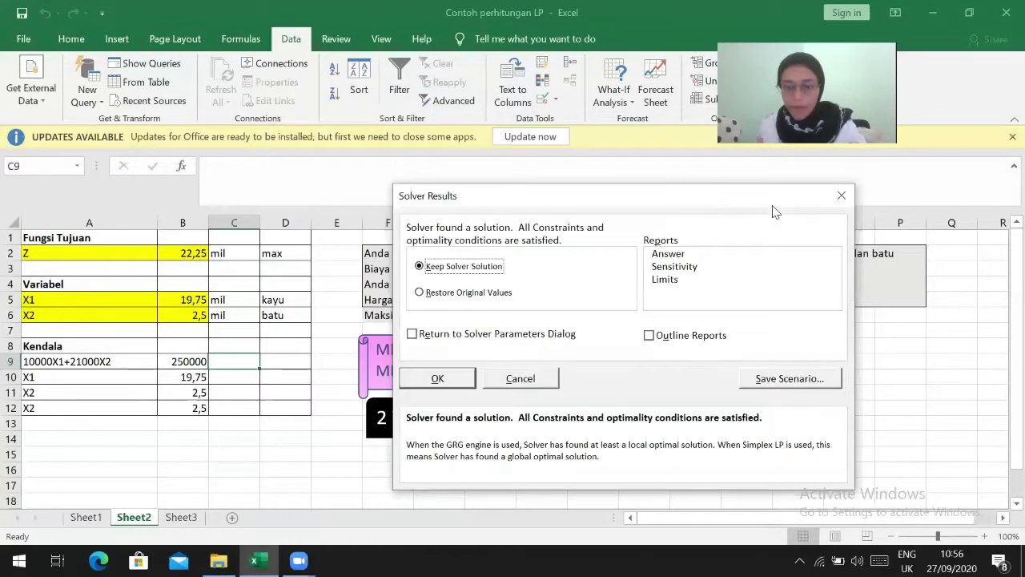
{"action": "left_click", "coordinate": [451, 382]}
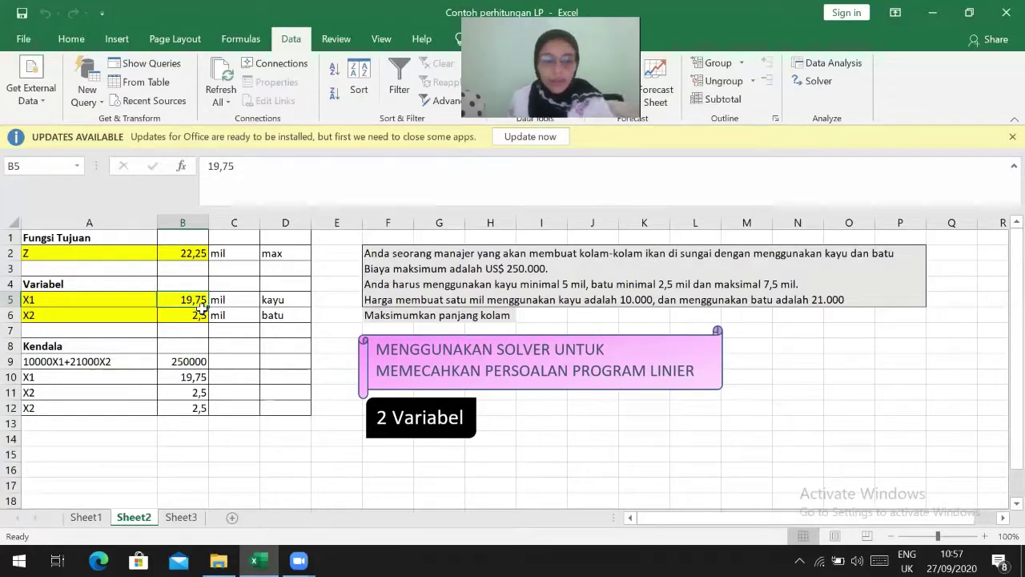
Examine the handwritten equation solutions on Sheet3 and compare them with the solved X1, X2 and cost constraint cells on Sheet2
{"action": "left_click", "coordinate": [182, 517]}
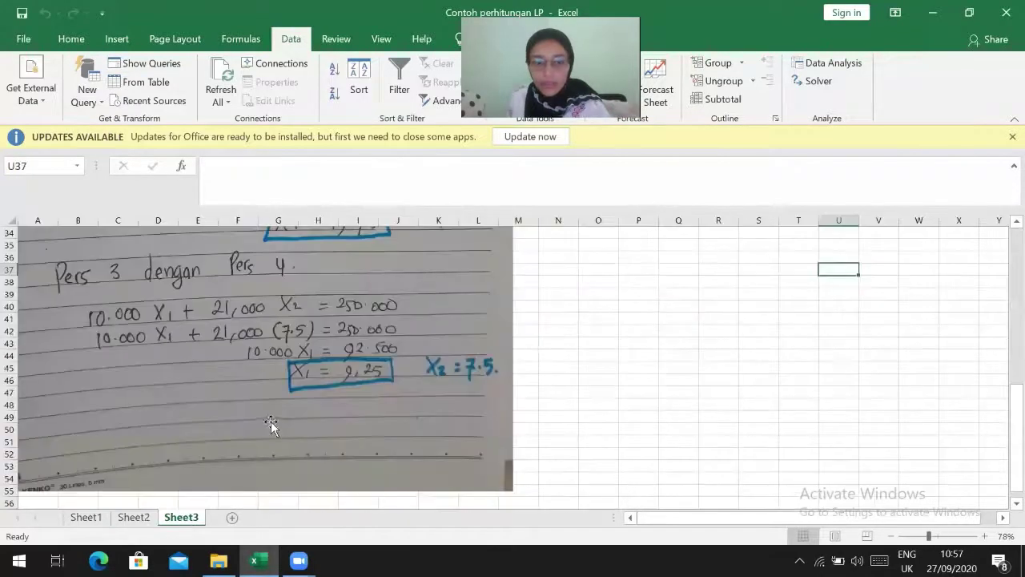
{"action": "scroll", "coordinate": [338, 414], "scroll_direction": "up", "scroll_amount": 9}
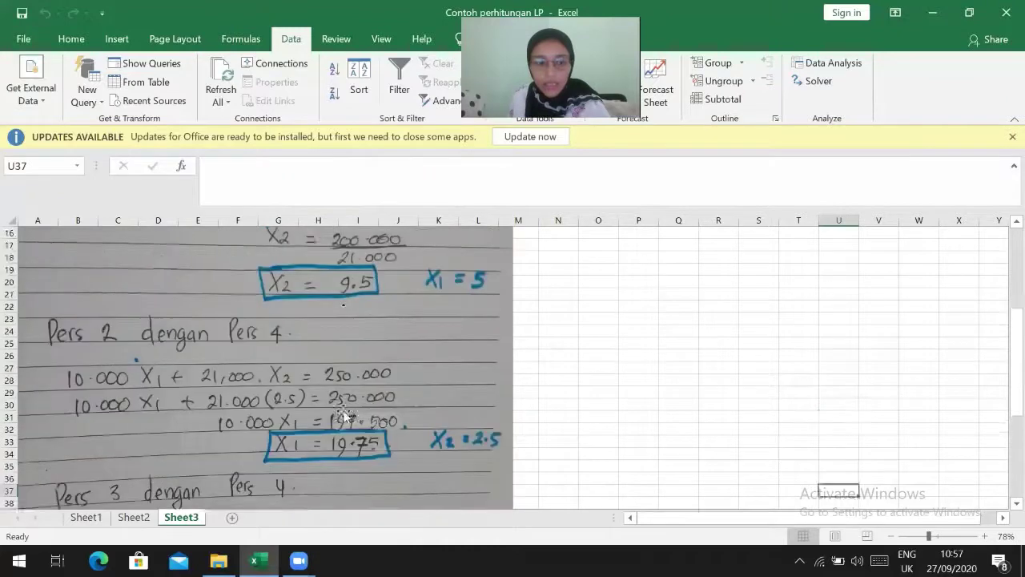
{"action": "scroll", "coordinate": [345, 405], "scroll_direction": "up", "scroll_amount": 2}
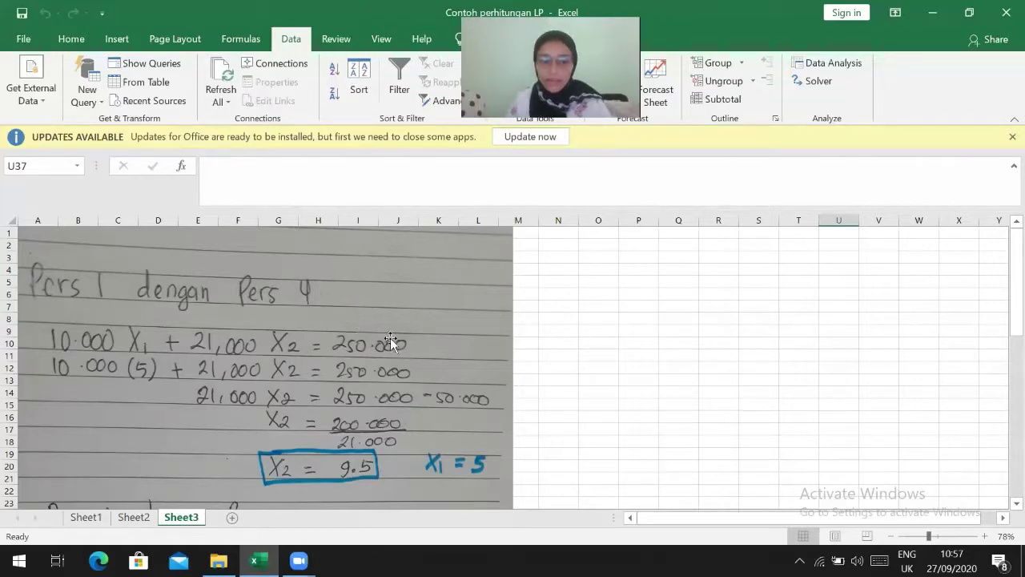
{"action": "scroll", "coordinate": [390, 337], "scroll_direction": "down", "scroll_amount": 5}
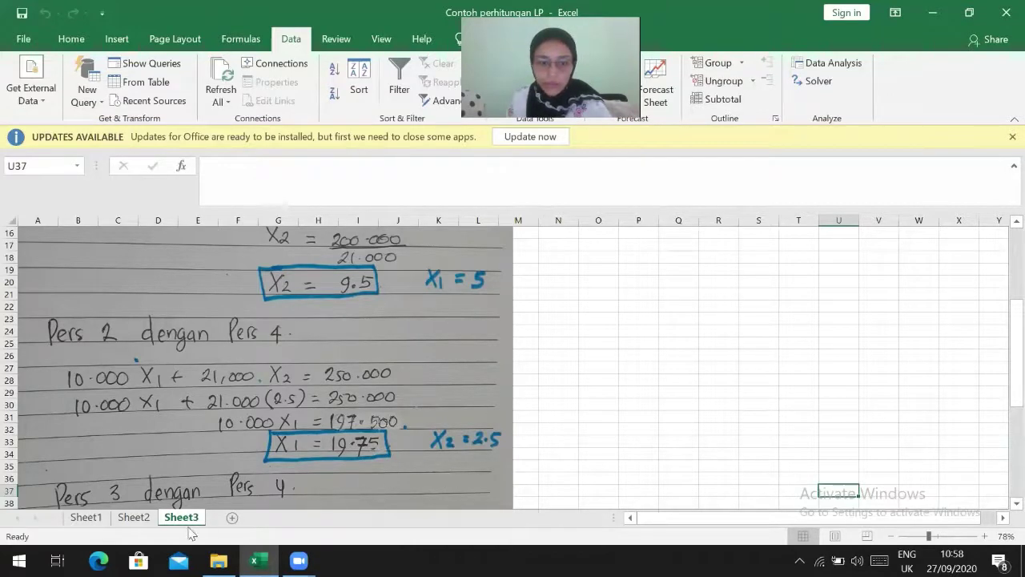
{"action": "left_click", "coordinate": [128, 517]}
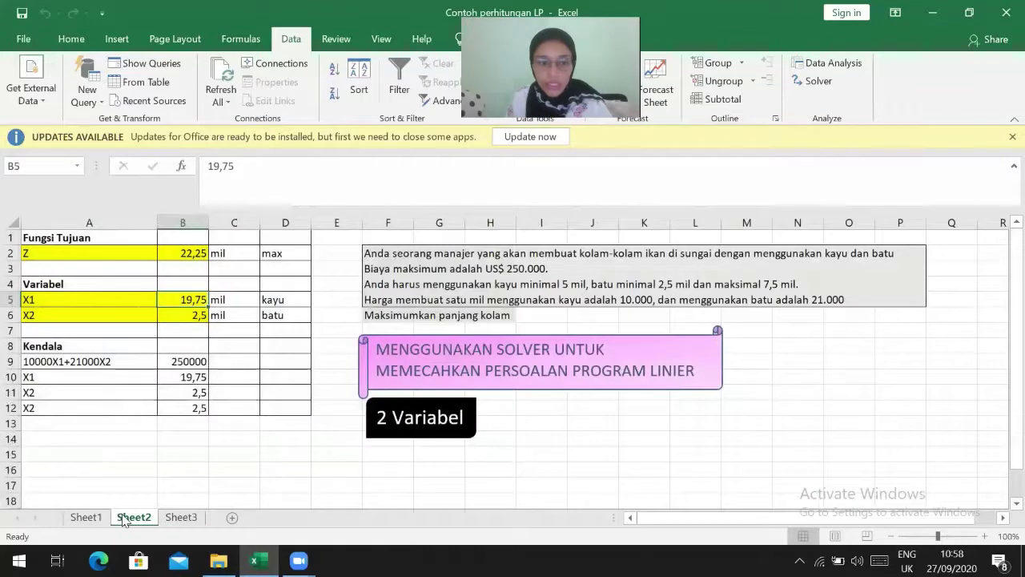
{"action": "left_click", "coordinate": [192, 316]}
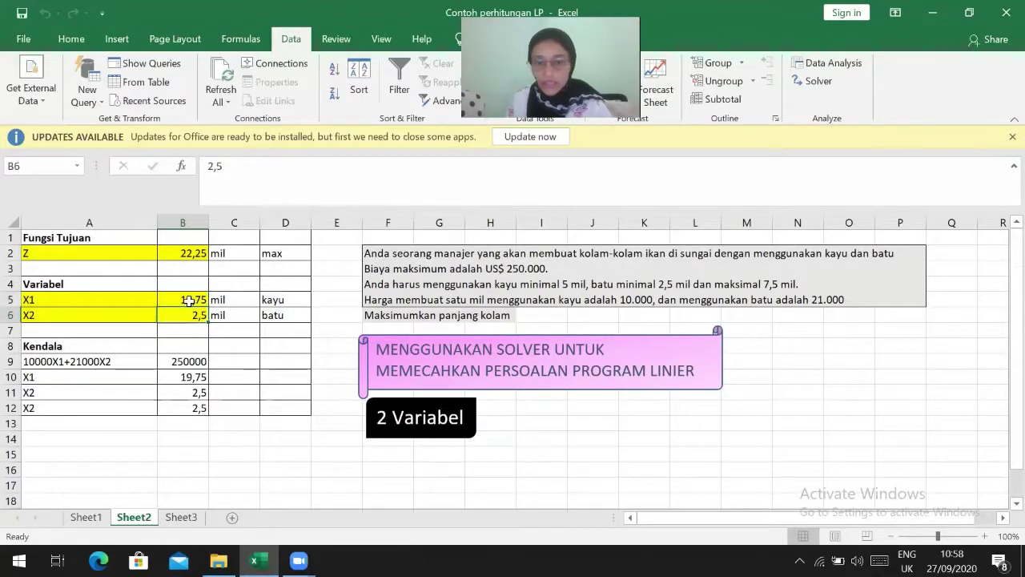
{"action": "left_click", "coordinate": [189, 303]}
{"action": "left_click", "coordinate": [188, 314]}
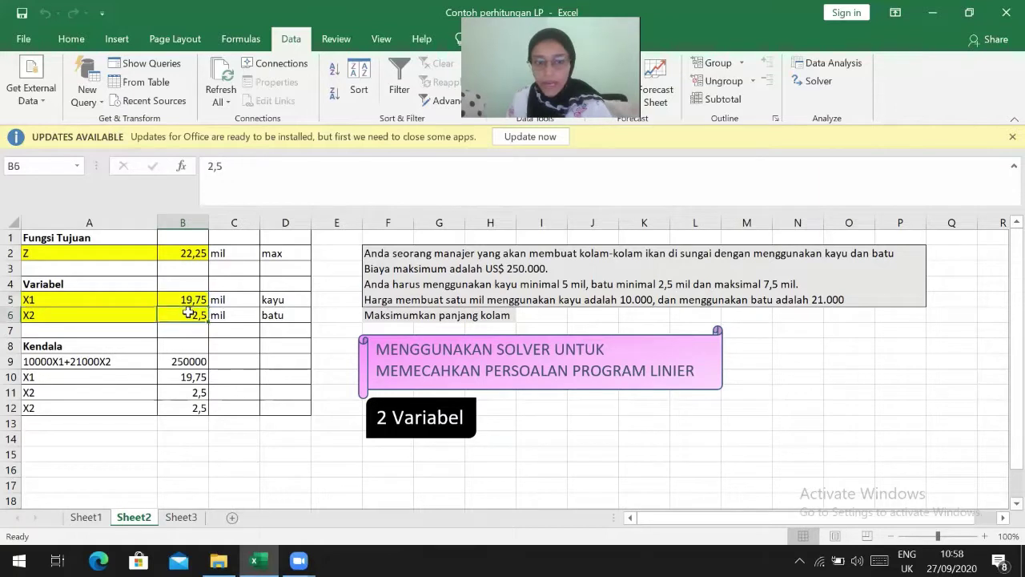
{"action": "left_click", "coordinate": [219, 344]}
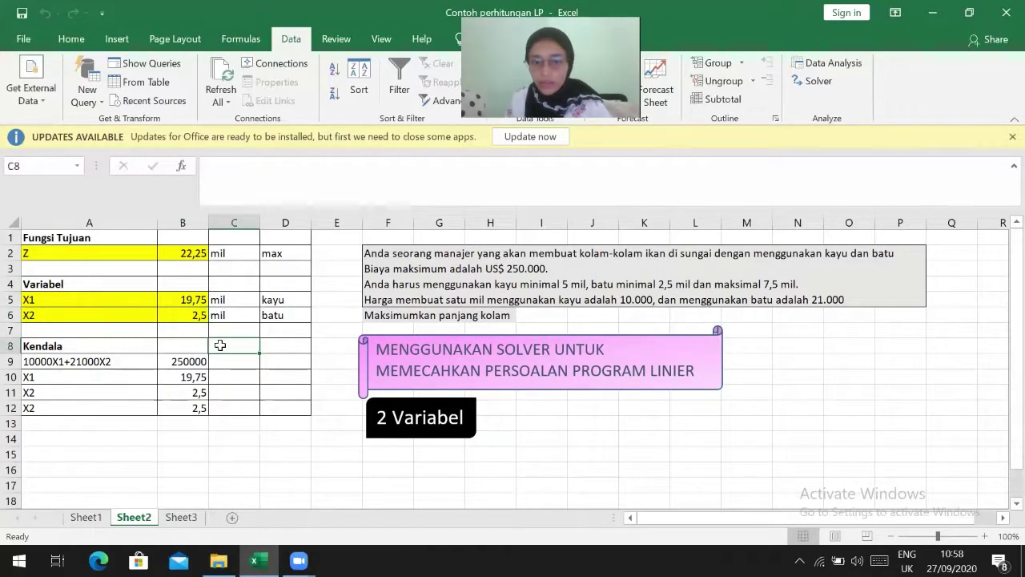
{"action": "left_click", "coordinate": [190, 349]}
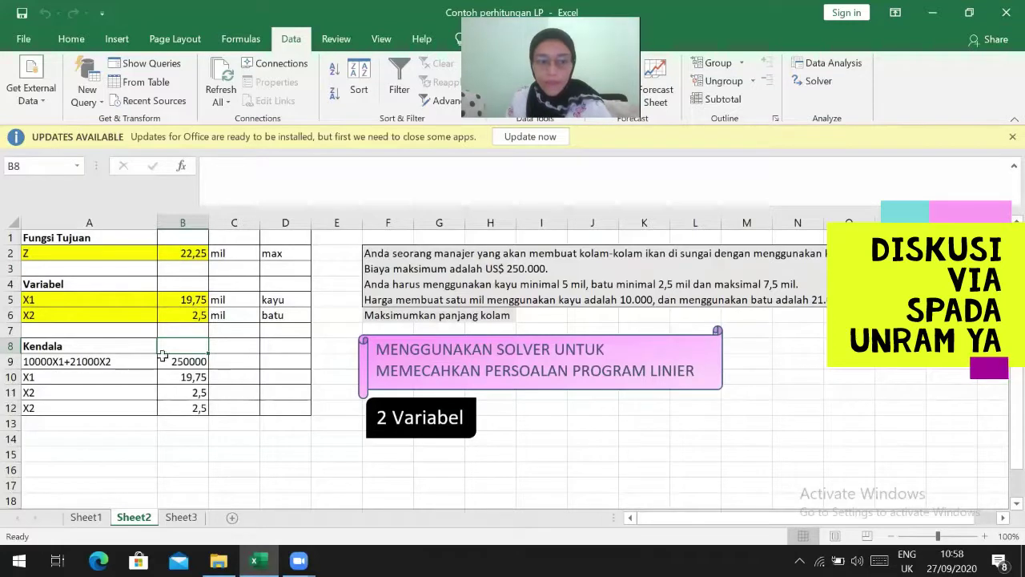
{"action": "left_click", "coordinate": [189, 357]}
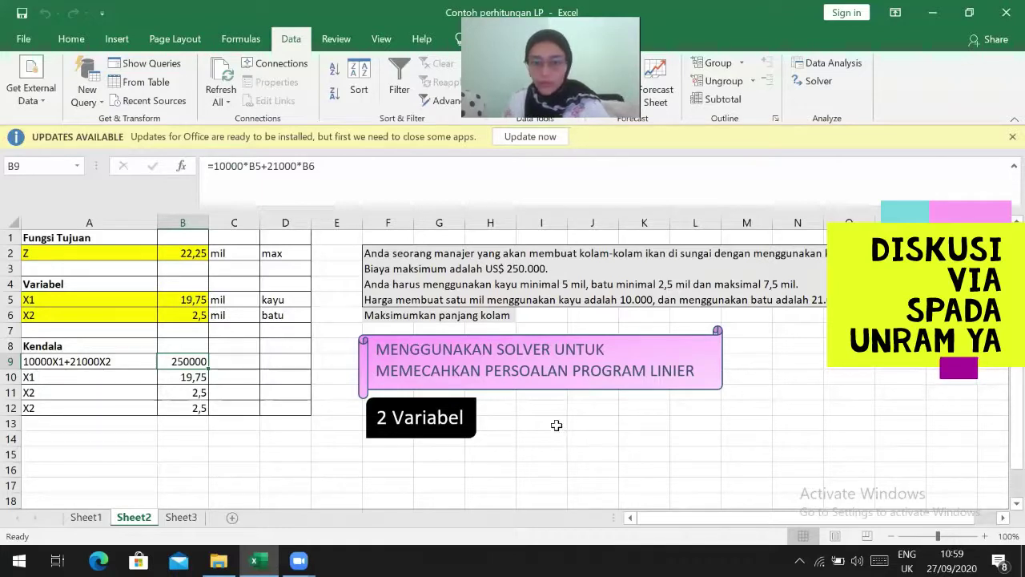
{"action": "left_click", "coordinate": [556, 425]}
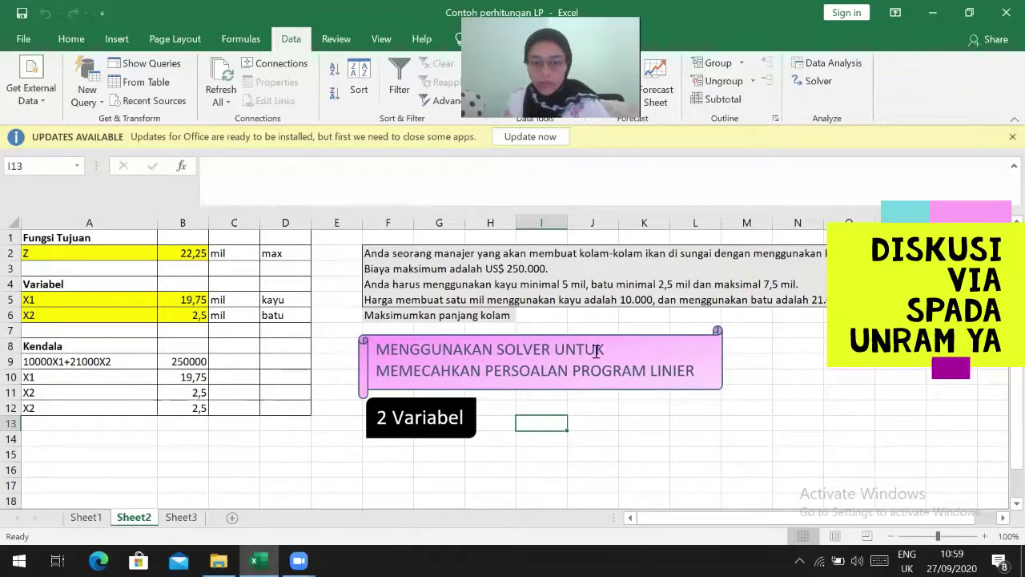
{"action": "left_click", "coordinate": [330, 329]}
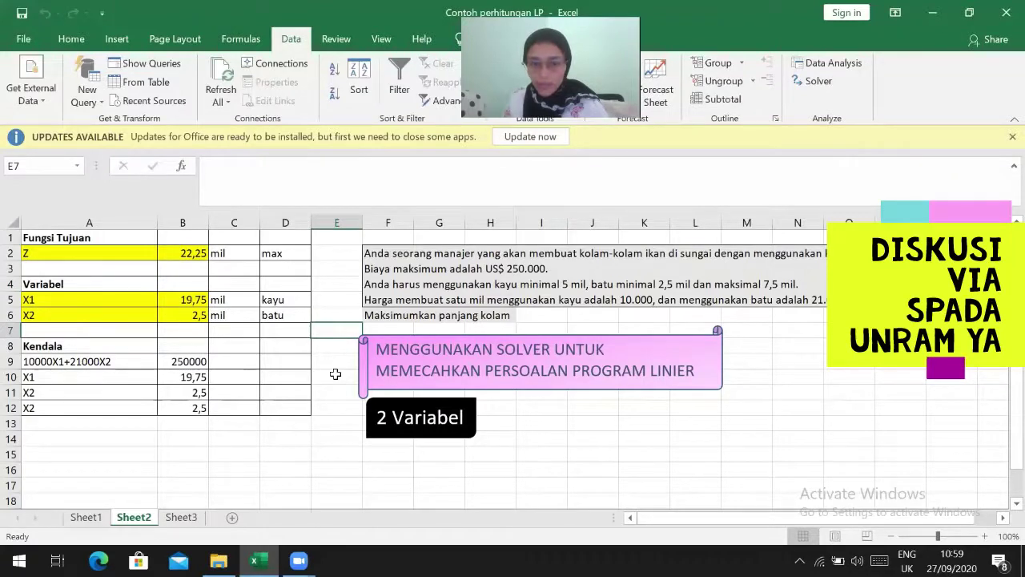
{"action": "left_click", "coordinate": [250, 425]}
{"action": "left_click", "coordinate": [202, 424]}
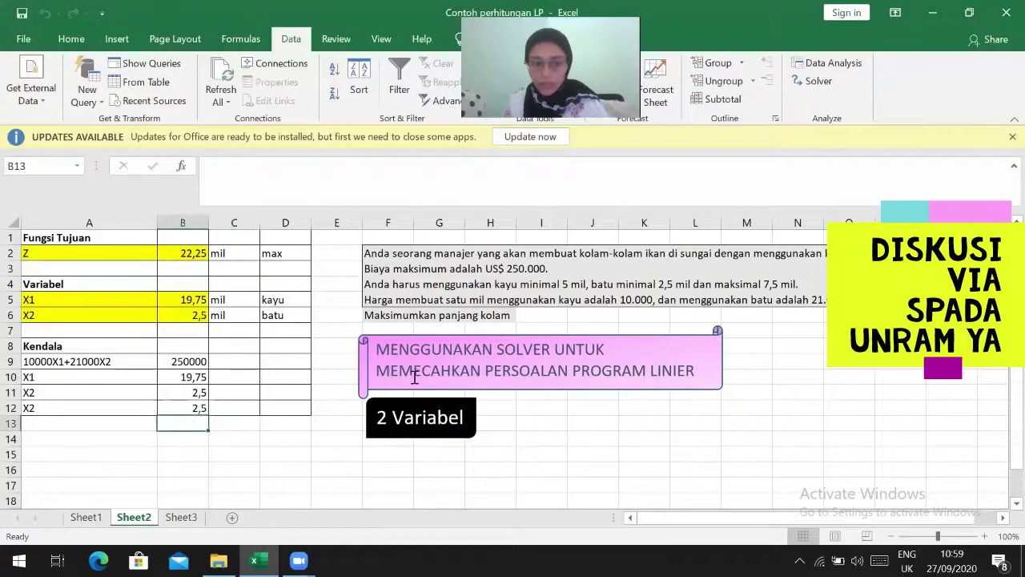